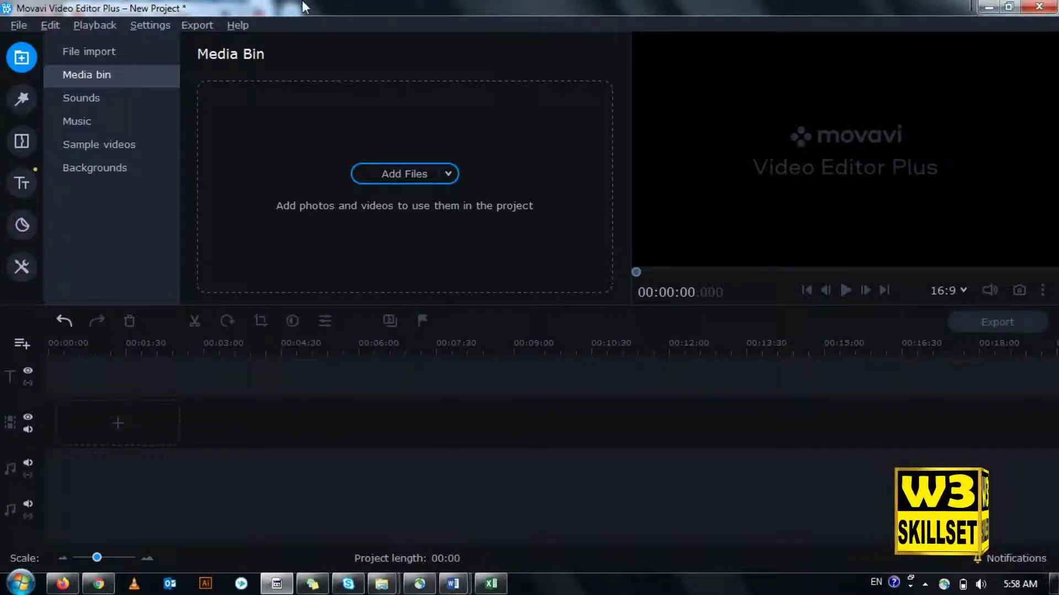
Step: Look through the available file, edit, playback, settings, export and help commands
{"action": "left_click", "coordinate": [28, 25]}
{"action": "mouse_move", "coordinate": [44, 25]}
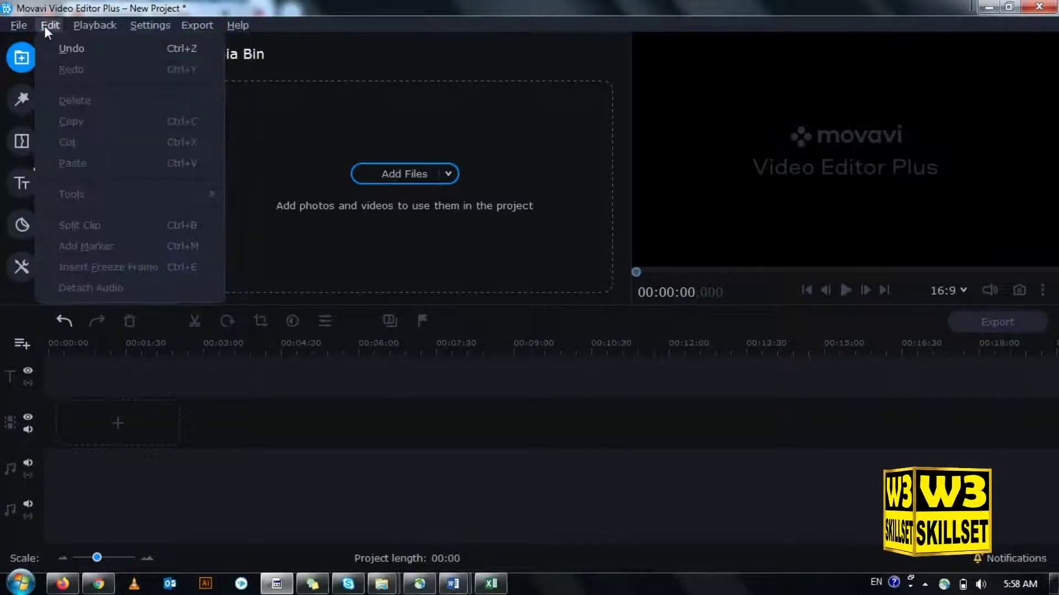
{"action": "mouse_move", "coordinate": [204, 25]}
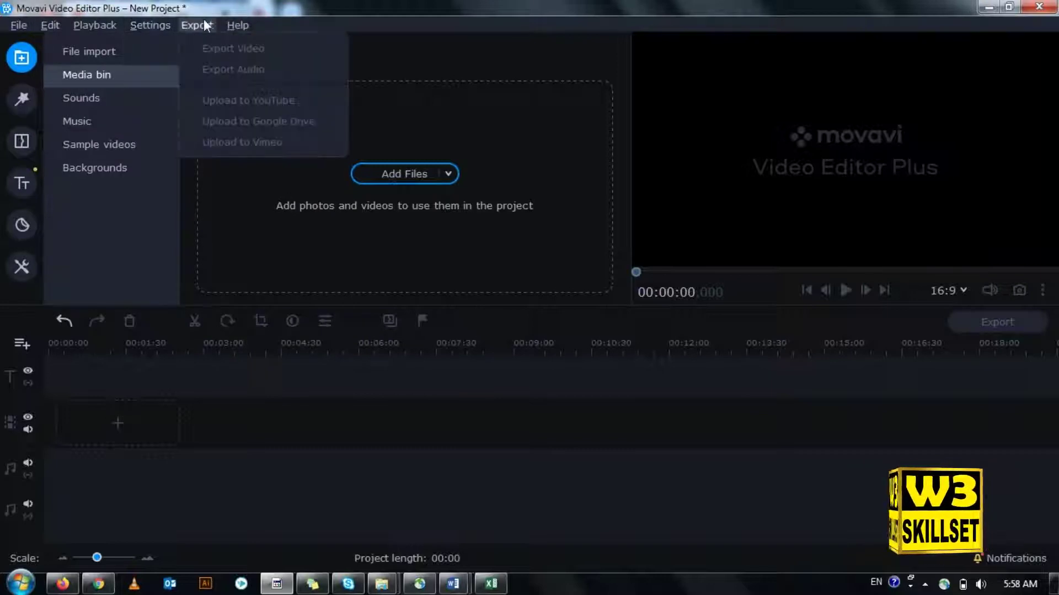
{"action": "mouse_move", "coordinate": [236, 23]}
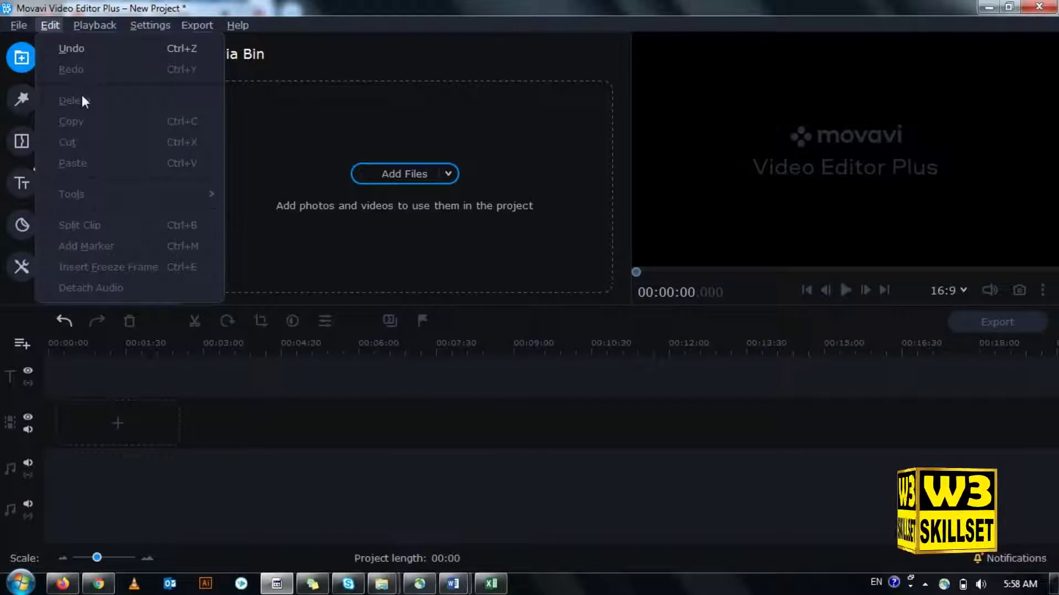
{"action": "key", "text": "Escape"}
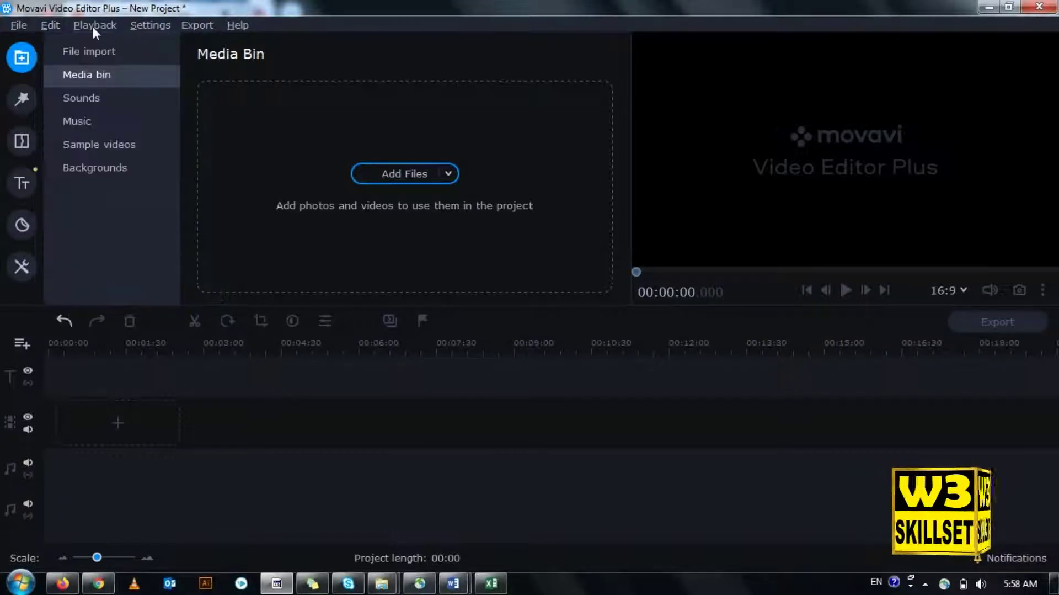
{"action": "left_click", "coordinate": [93, 27]}
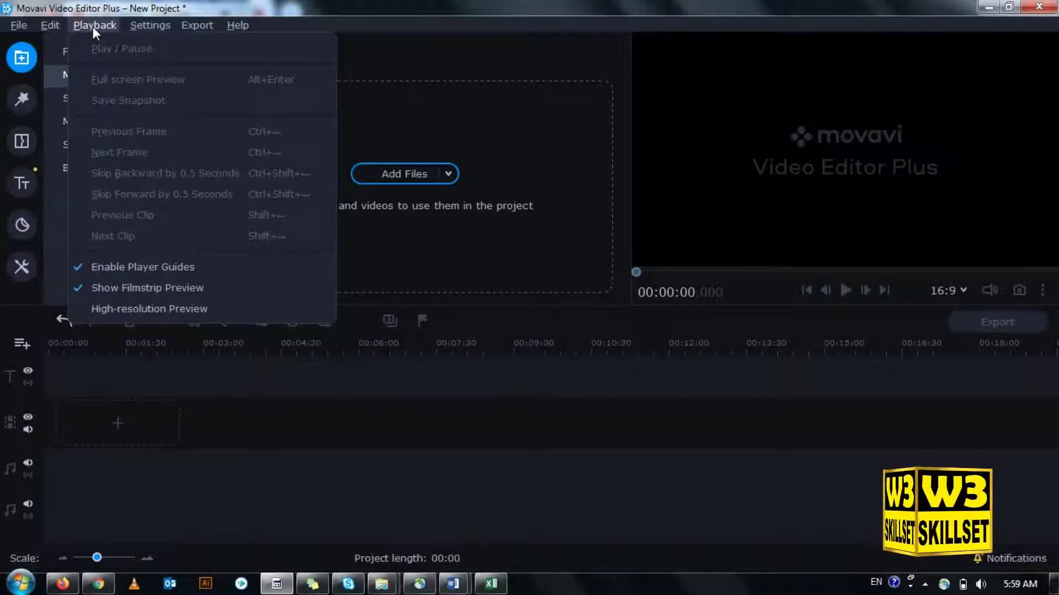
{"action": "mouse_move", "coordinate": [160, 18]}
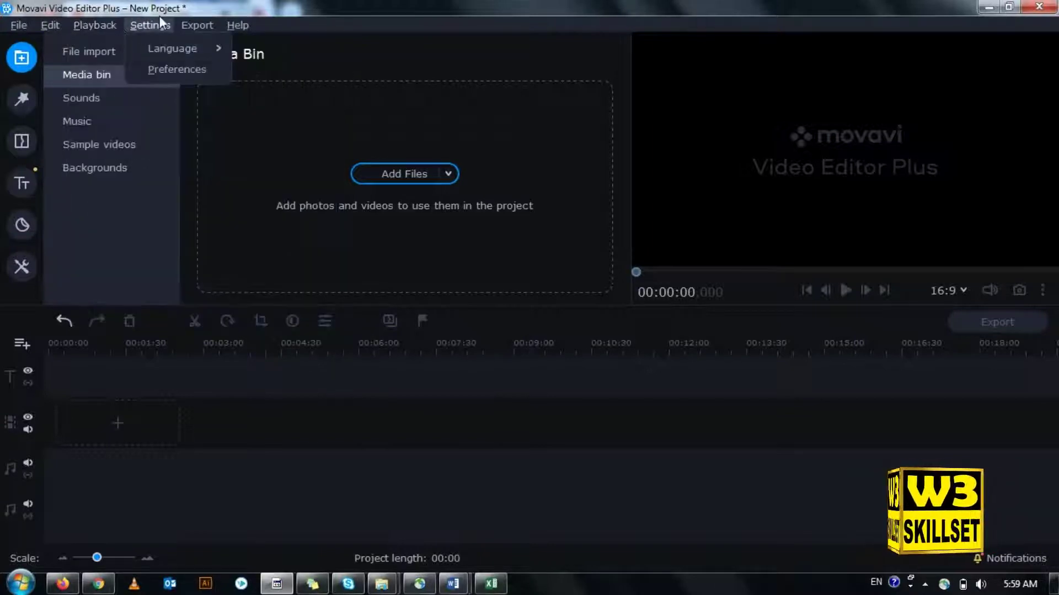
{"action": "mouse_move", "coordinate": [157, 46]}
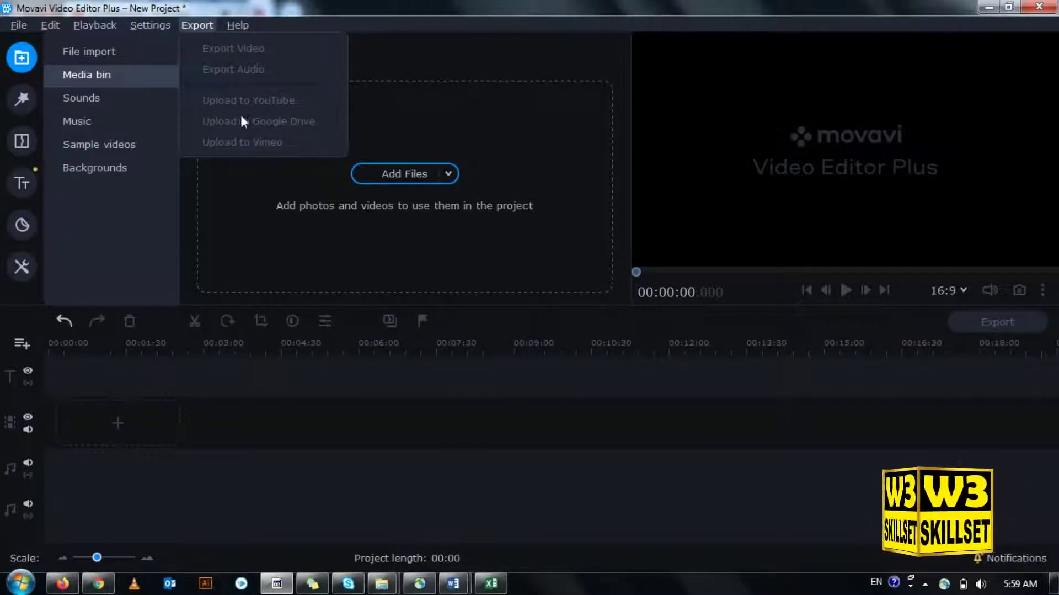
{"action": "left_click", "coordinate": [258, 275]}
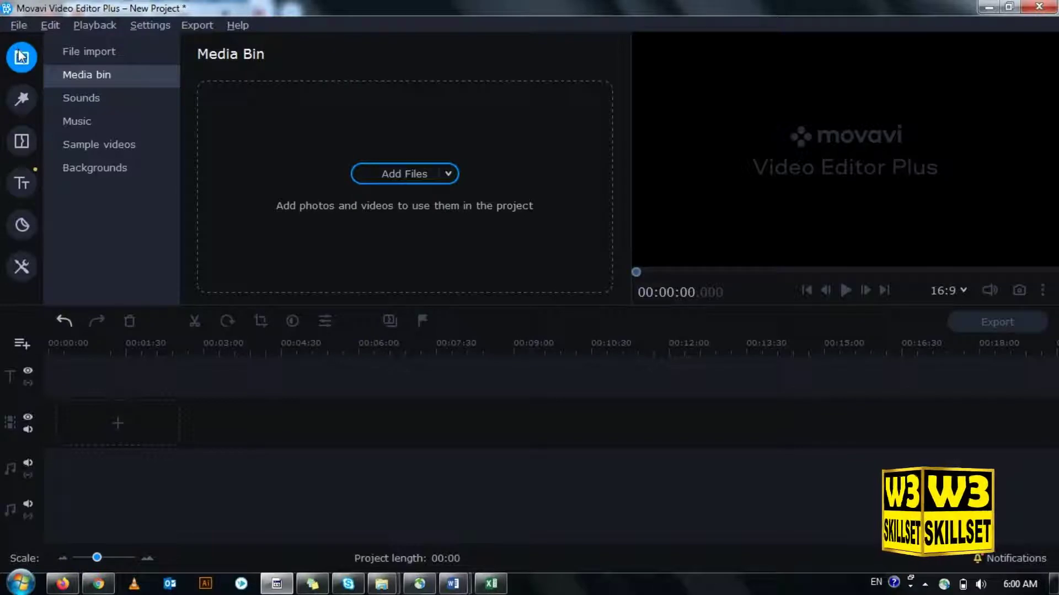
Step: Examine the file import options, the media bin and the built-in sound library
{"action": "left_click", "coordinate": [70, 51]}
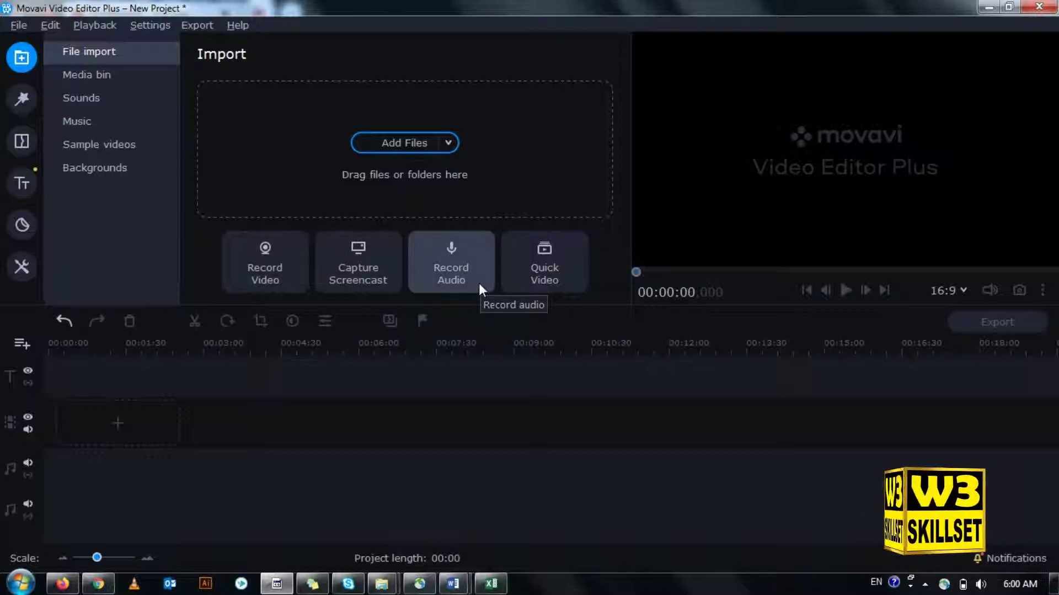
{"action": "left_click", "coordinate": [87, 84]}
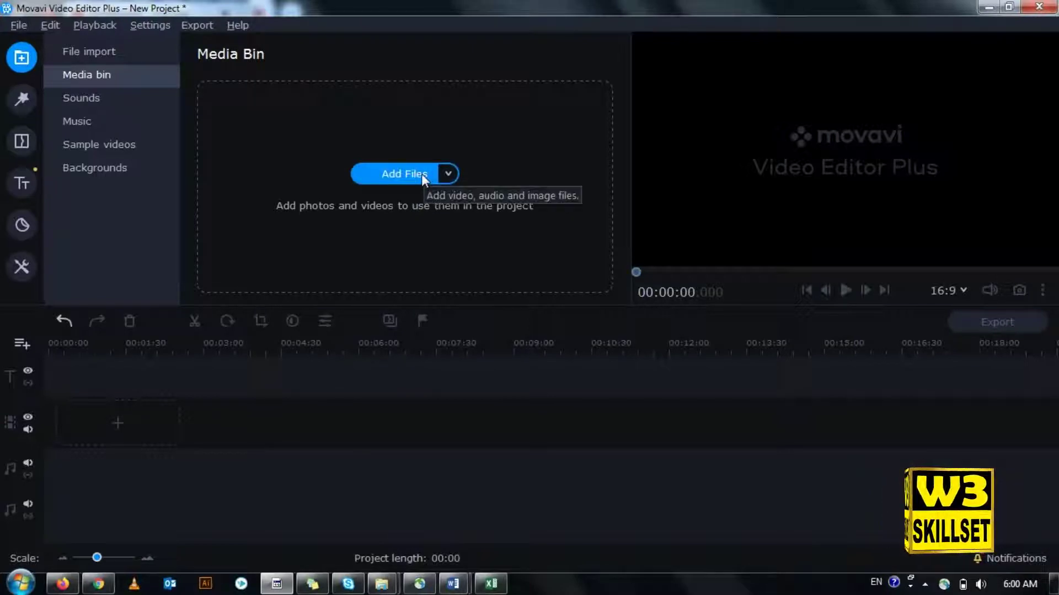
{"action": "left_click", "coordinate": [95, 100]}
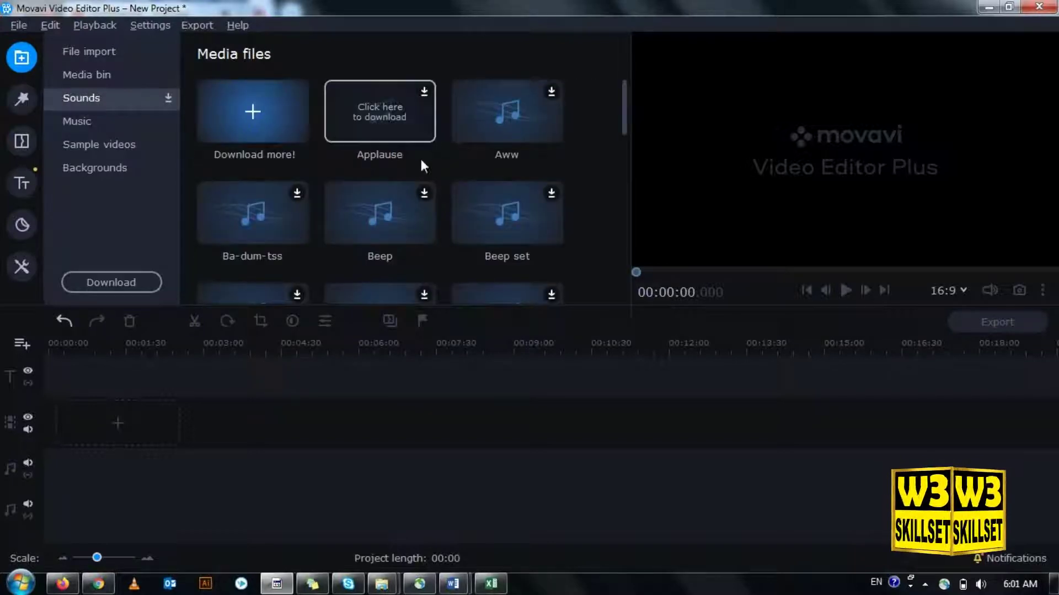
{"action": "left_click_drag", "start_coordinate": [626, 106], "coordinate": [626, 123]}
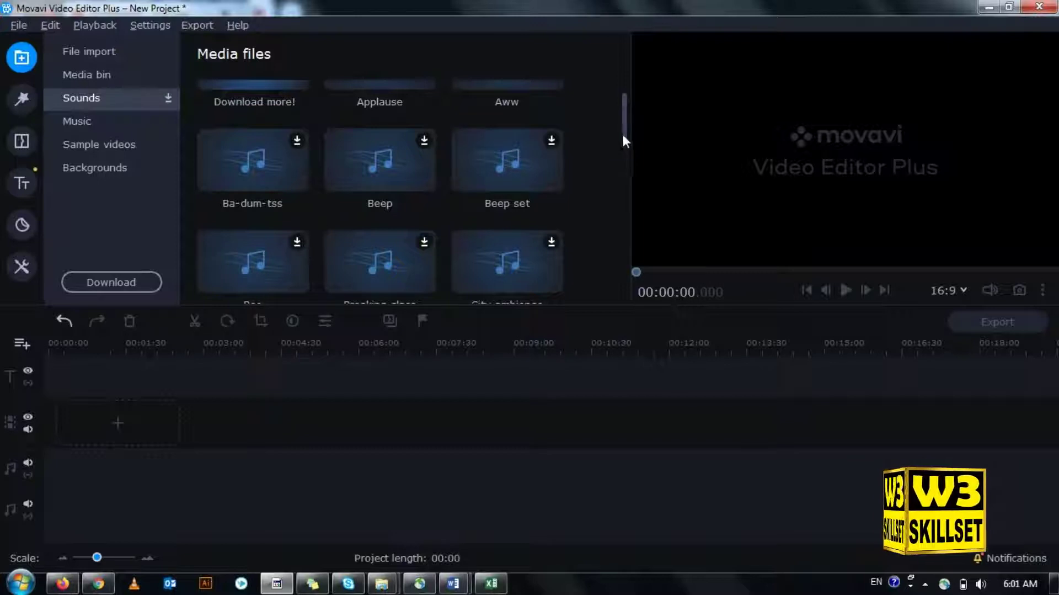
{"action": "left_click_drag", "start_coordinate": [625, 134], "coordinate": [677, 97]}
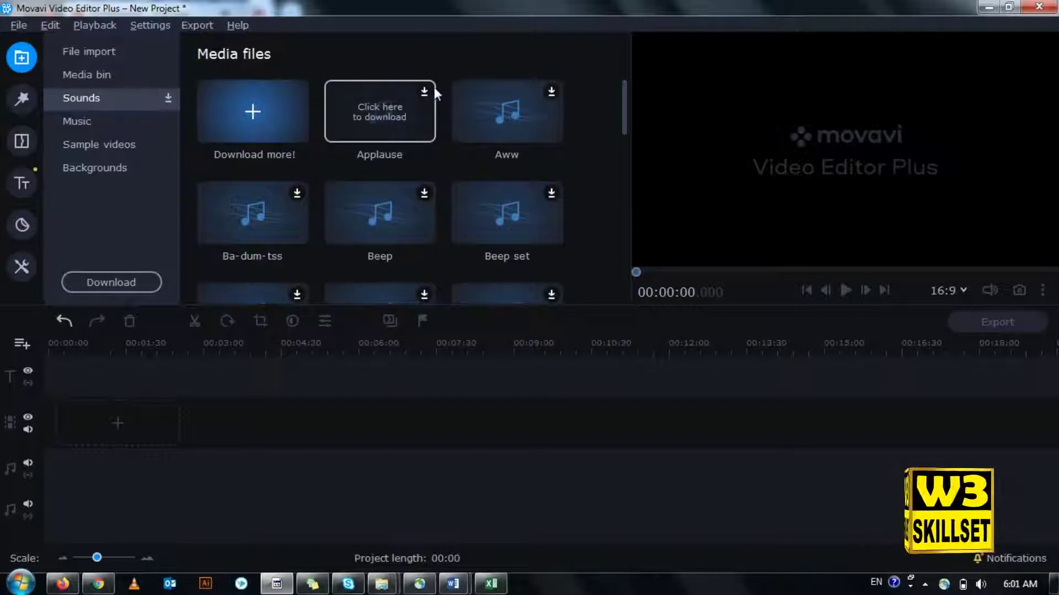
Step: Download the Applause, Aww, Beep set, Beep and Ba-dum-tss sounds
{"action": "left_click", "coordinate": [550, 92]}
{"action": "left_click", "coordinate": [550, 196]}
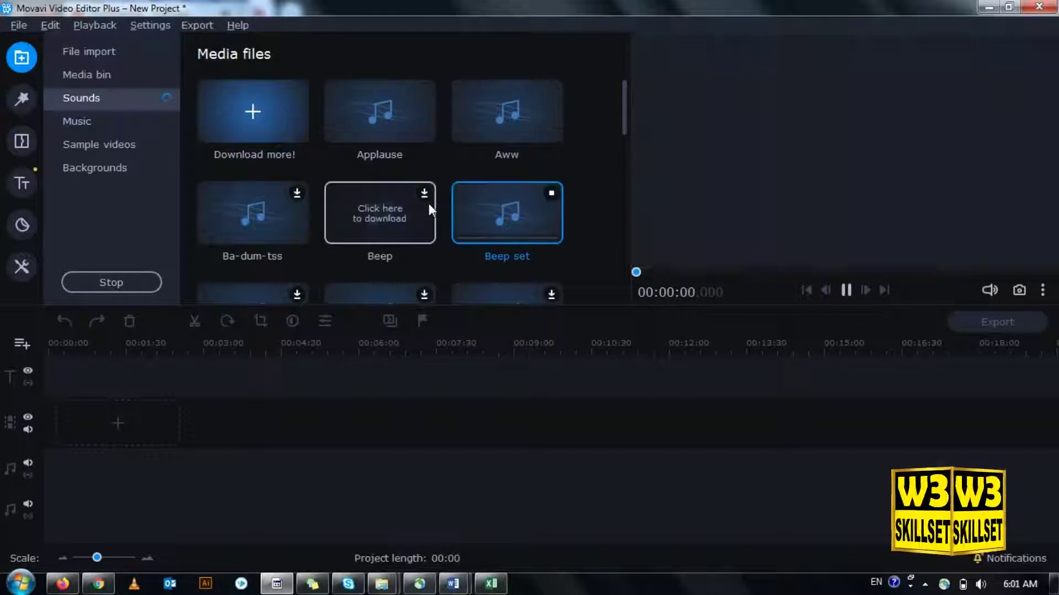
{"action": "left_click", "coordinate": [425, 196]}
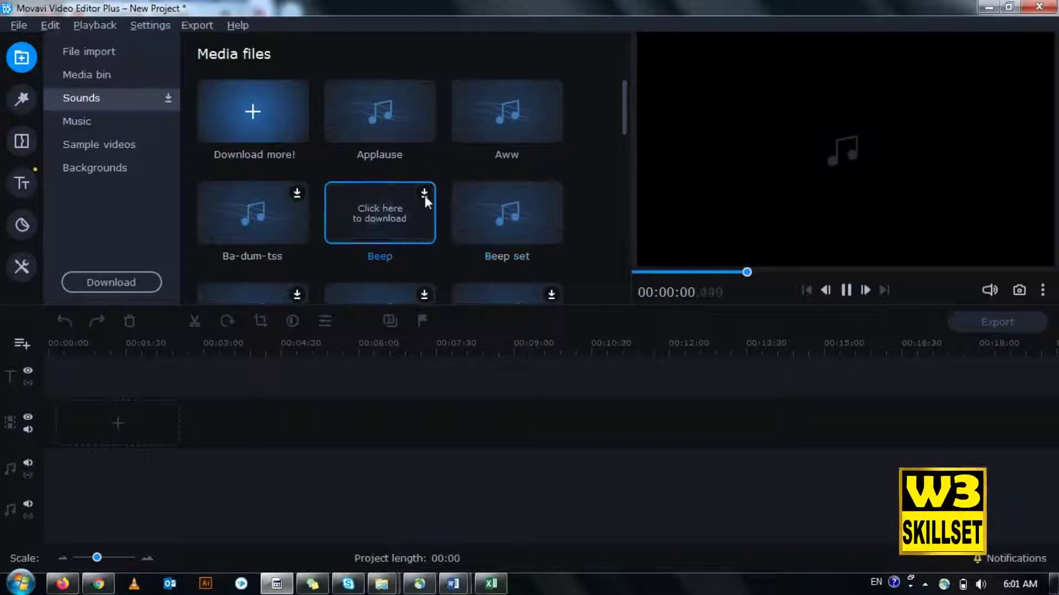
{"action": "left_click", "coordinate": [297, 198]}
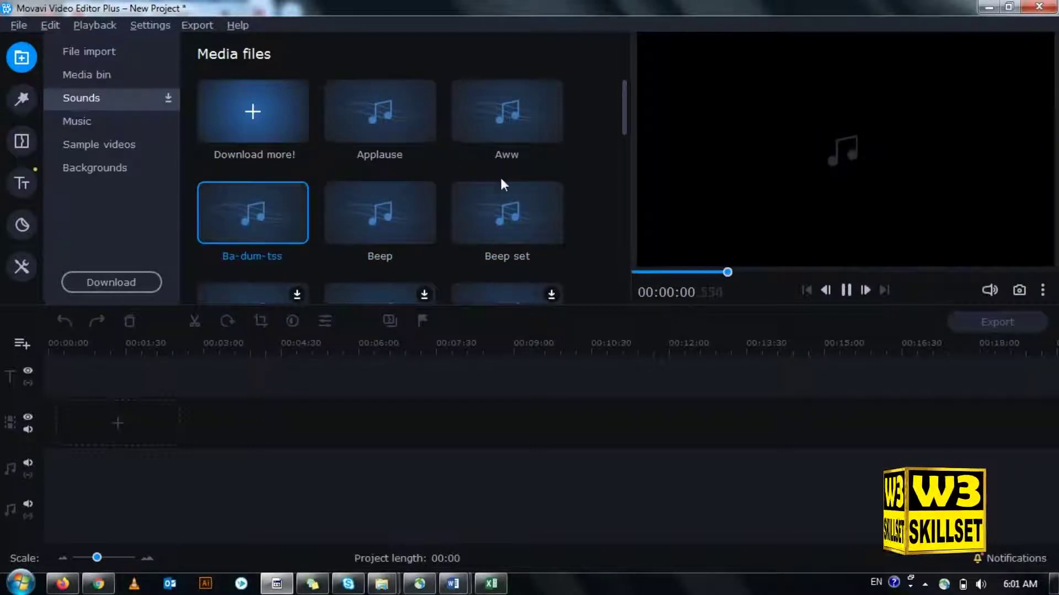
Step: Download the City ambience, Breaking glass, Boo, Crash, DJ and Fail sounds
{"action": "left_click_drag", "start_coordinate": [623, 100], "coordinate": [623, 144]}
{"action": "left_click", "coordinate": [553, 137]}
{"action": "left_click", "coordinate": [425, 137]}
{"action": "left_click", "coordinate": [297, 136]}
{"action": "left_click", "coordinate": [297, 239]}
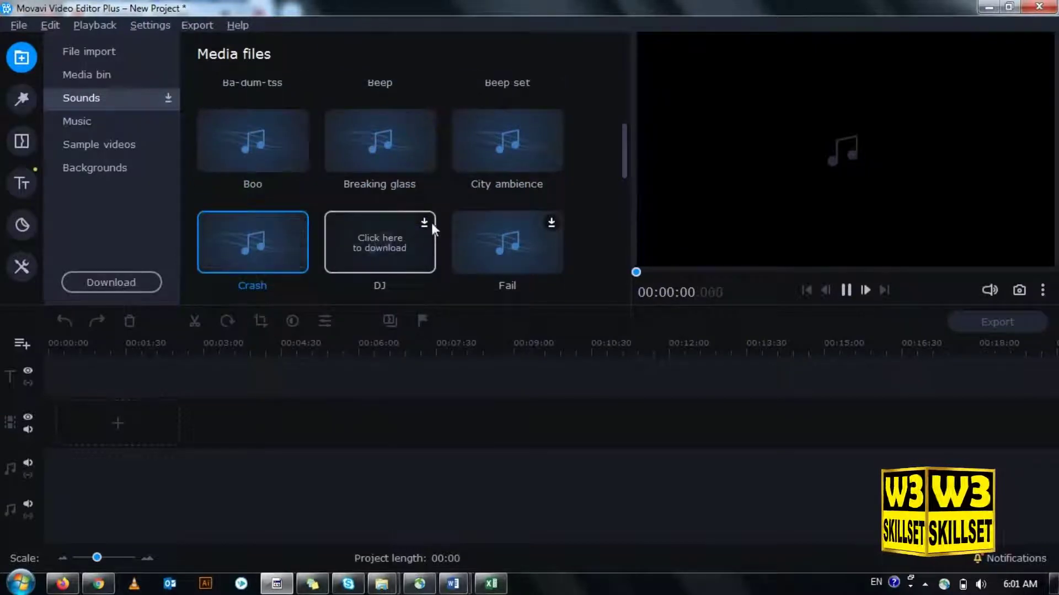
{"action": "left_click", "coordinate": [426, 223]}
{"action": "left_click", "coordinate": [550, 221]}
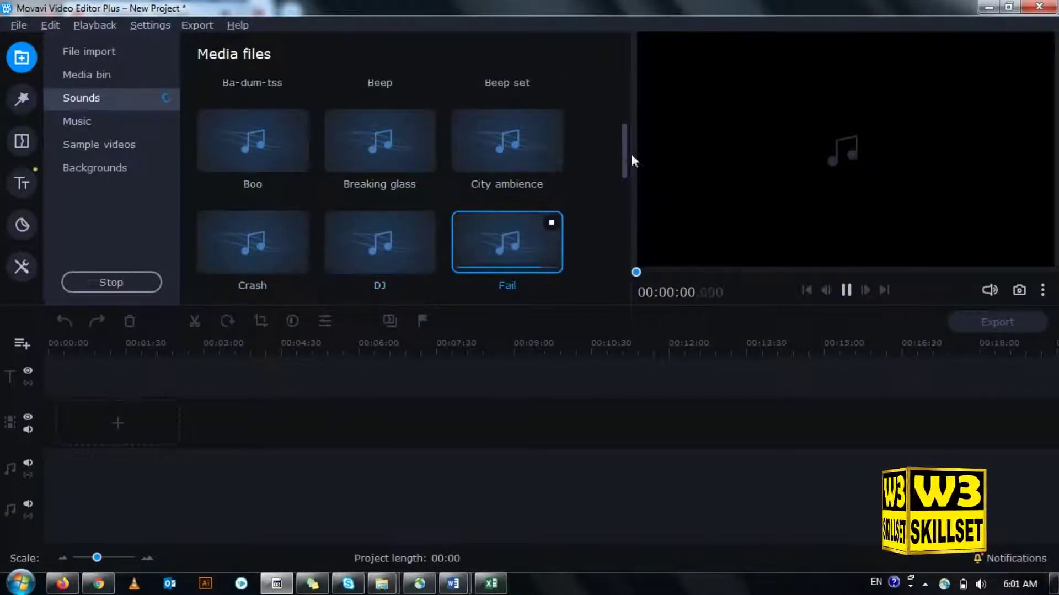
Step: Download the Heartbeat, Happy Birthday, Gunshot, Ka-ching, Keyboard and Laugh track sounds
{"action": "left_click_drag", "start_coordinate": [623, 156], "coordinate": [624, 197]}
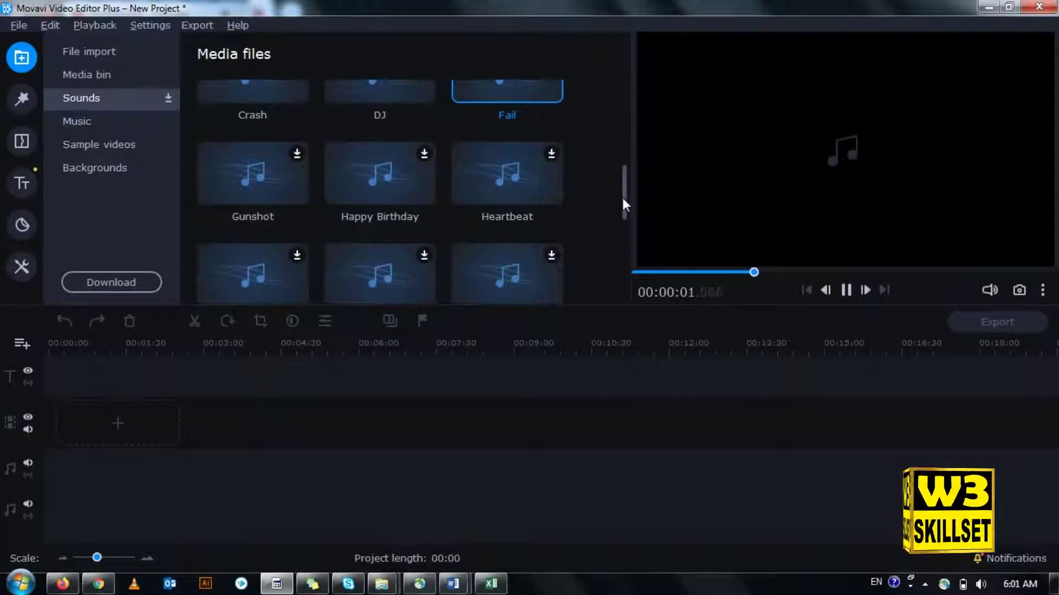
{"action": "left_click", "coordinate": [423, 152]}
{"action": "left_click", "coordinate": [296, 155]}
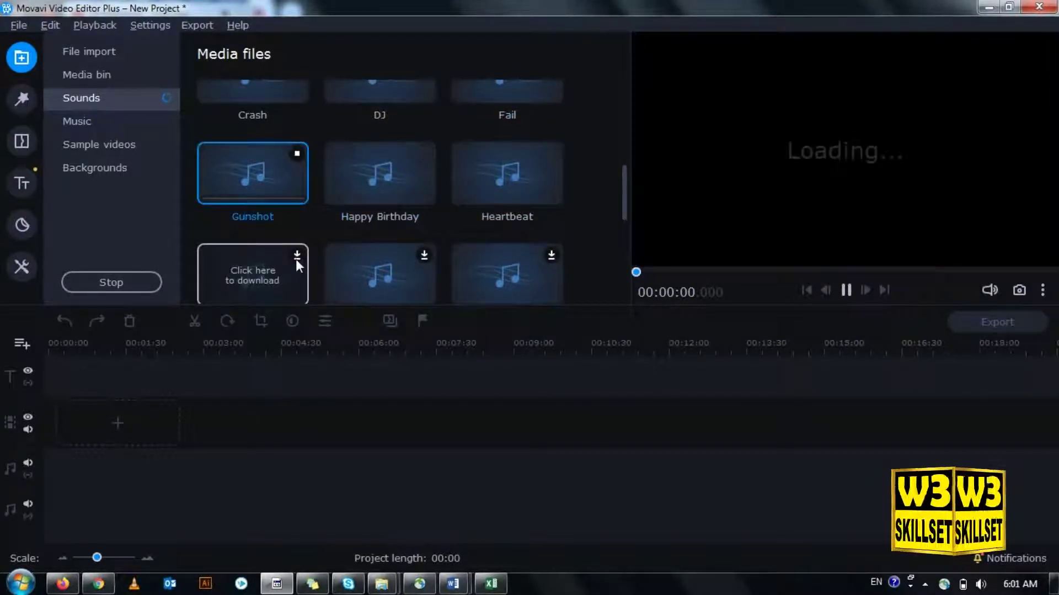
{"action": "left_click", "coordinate": [296, 257]}
{"action": "left_click", "coordinate": [424, 223]}
{"action": "left_click", "coordinate": [551, 222]}
Step: Download the remaining sounds: Shutter, Rain and thunder, Noooo, Whip, White noise, Yeehaw and Yes
{"action": "left_click_drag", "start_coordinate": [625, 206], "coordinate": [626, 240]}
{"action": "left_click", "coordinate": [495, 155]}
{"action": "left_click", "coordinate": [423, 154]}
{"action": "left_click", "coordinate": [303, 159]}
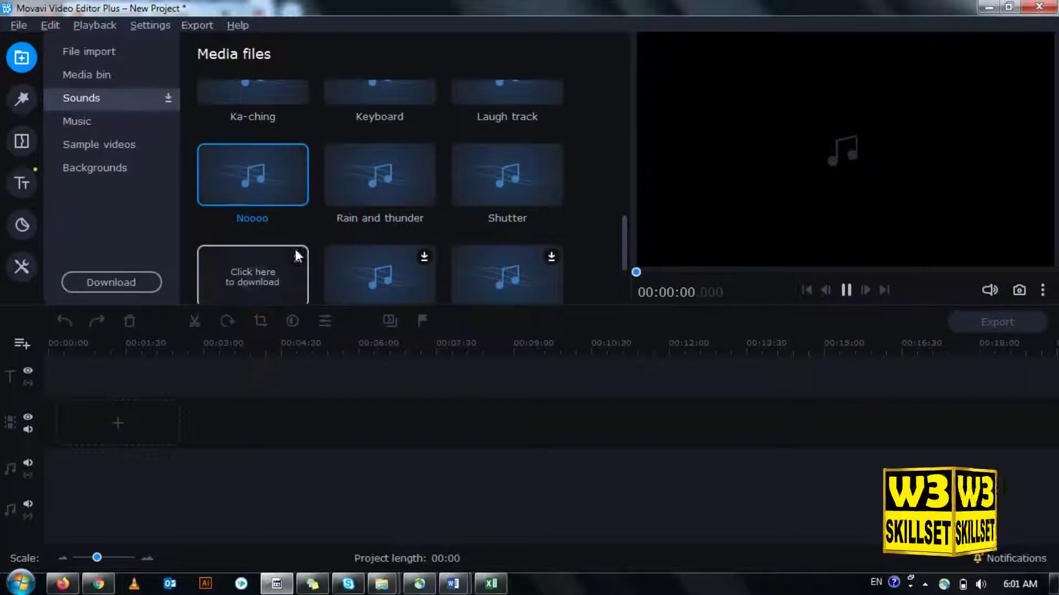
{"action": "left_click", "coordinate": [297, 255]}
{"action": "left_click", "coordinate": [423, 223]}
{"action": "left_click", "coordinate": [551, 221]}
{"action": "left_click_drag", "start_coordinate": [626, 244], "coordinate": [624, 280]}
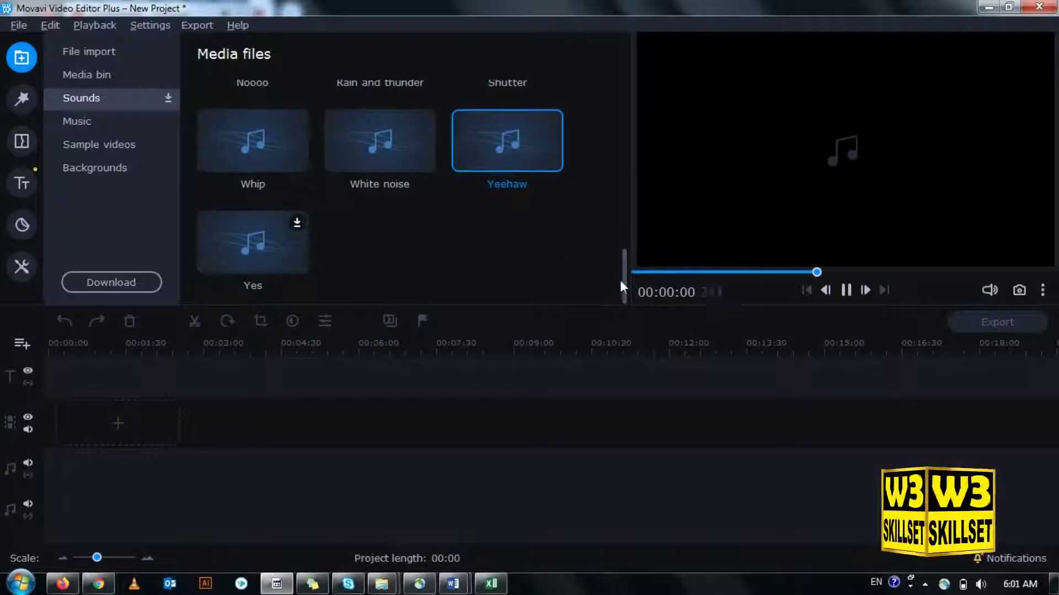
{"action": "left_click", "coordinate": [300, 216]}
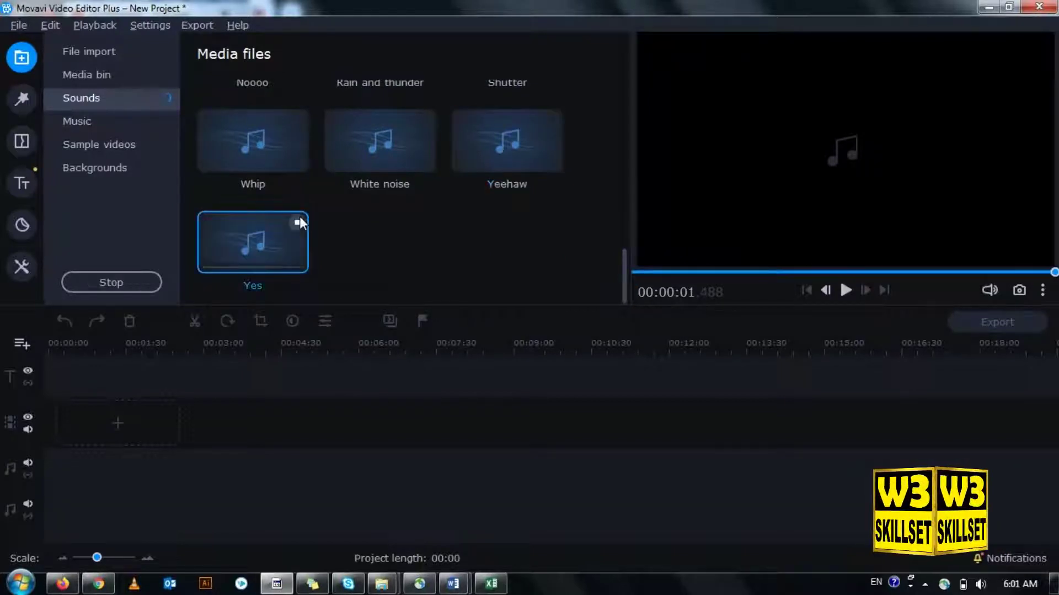
{"action": "left_click", "coordinate": [362, 213]}
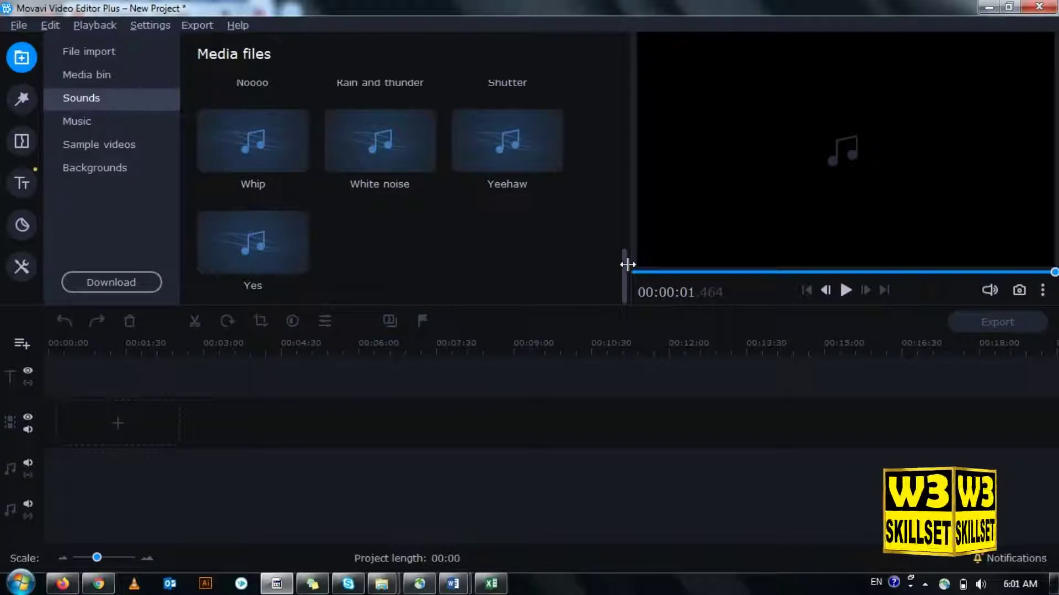
{"action": "left_click_drag", "start_coordinate": [624, 270], "coordinate": [634, 94]}
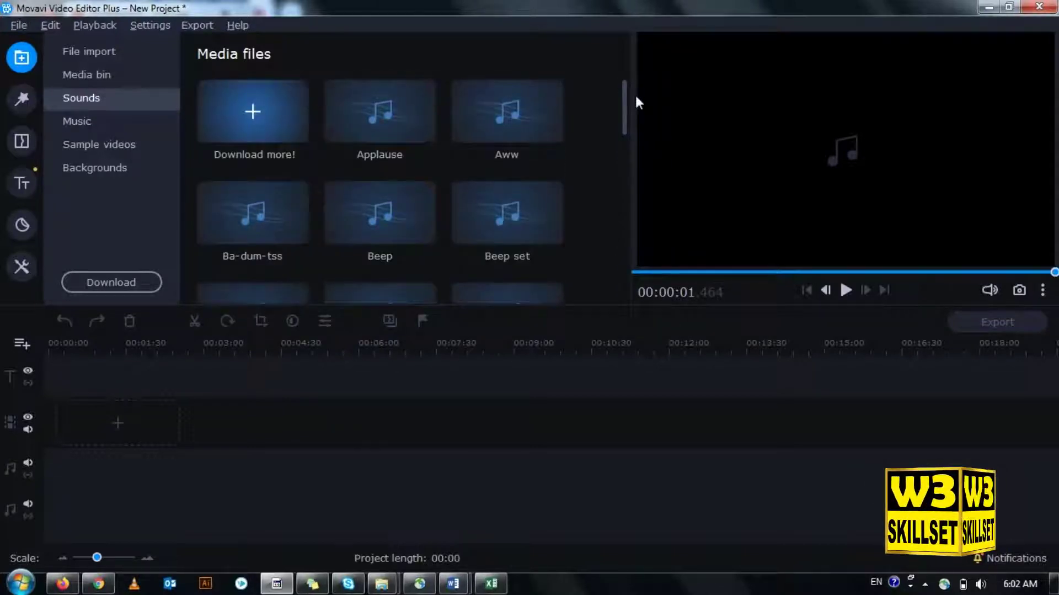
Step: Browse the Music, Sample videos and Backgrounds collections and start downloading all their missing files
{"action": "left_click", "coordinate": [74, 122]}
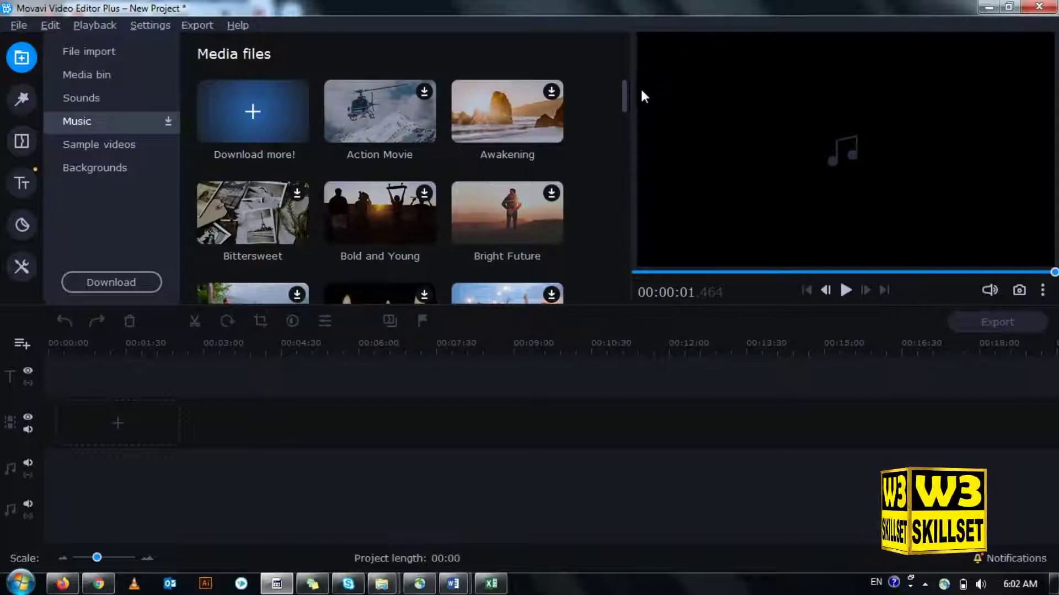
{"action": "left_click_drag", "start_coordinate": [624, 88], "coordinate": [644, 101]}
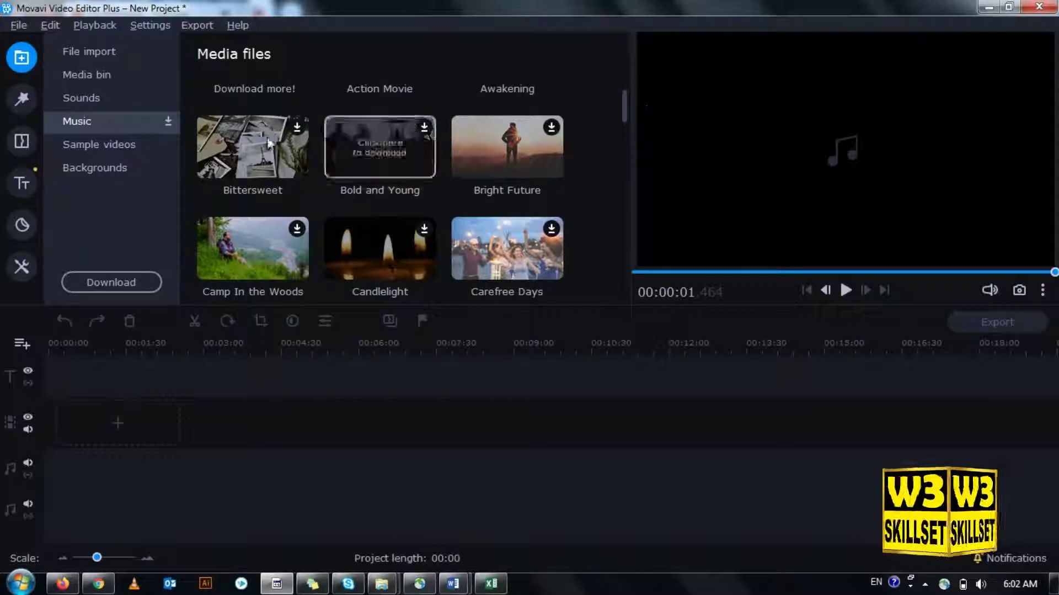
{"action": "left_click", "coordinate": [115, 154]}
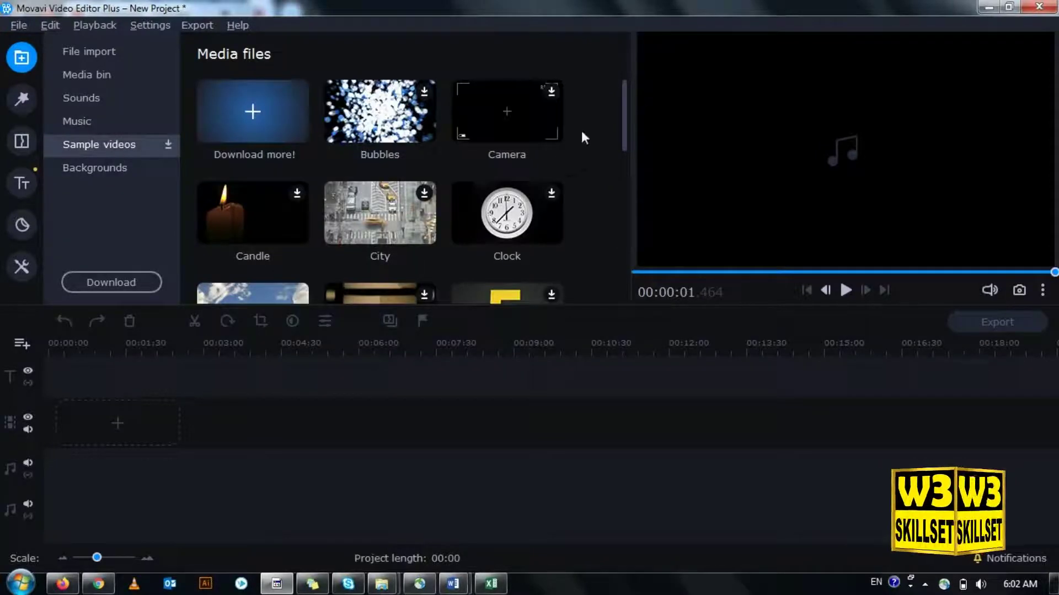
{"action": "left_click_drag", "start_coordinate": [624, 124], "coordinate": [645, 138]}
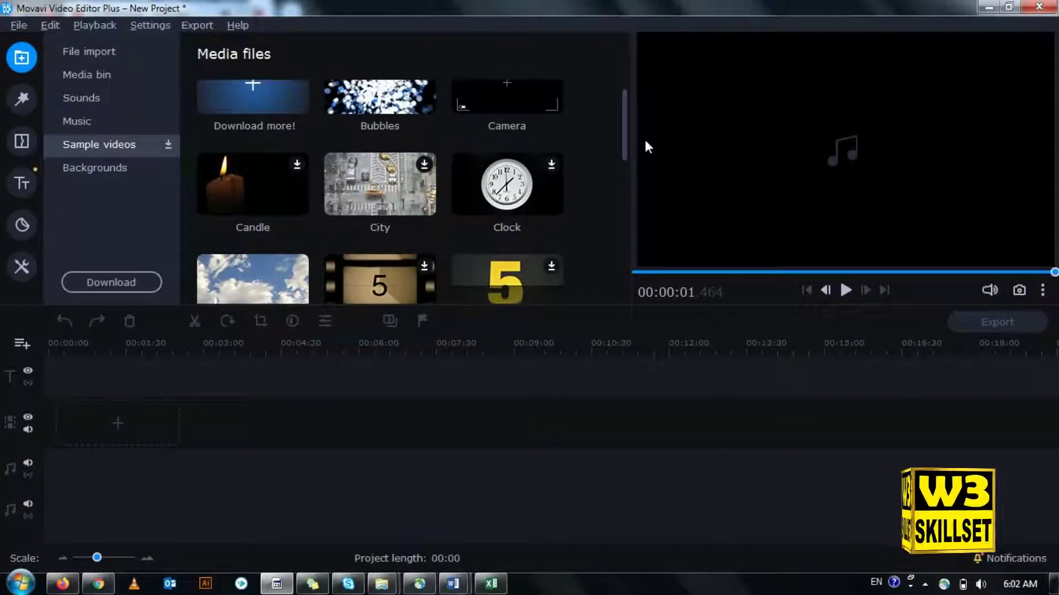
{"action": "left_click", "coordinate": [118, 169]}
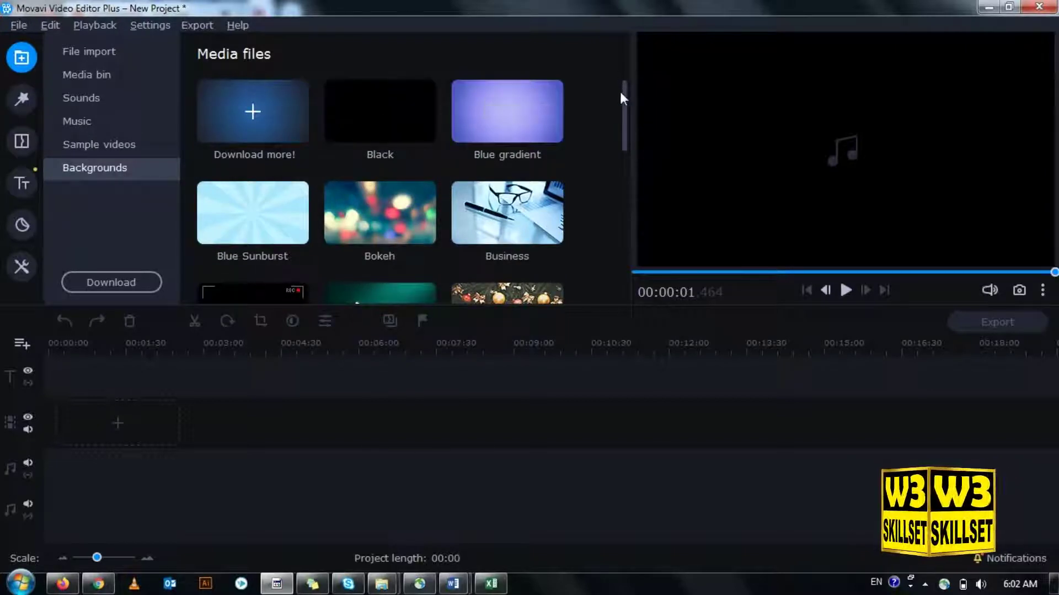
{"action": "left_click_drag", "start_coordinate": [625, 92], "coordinate": [654, 145]}
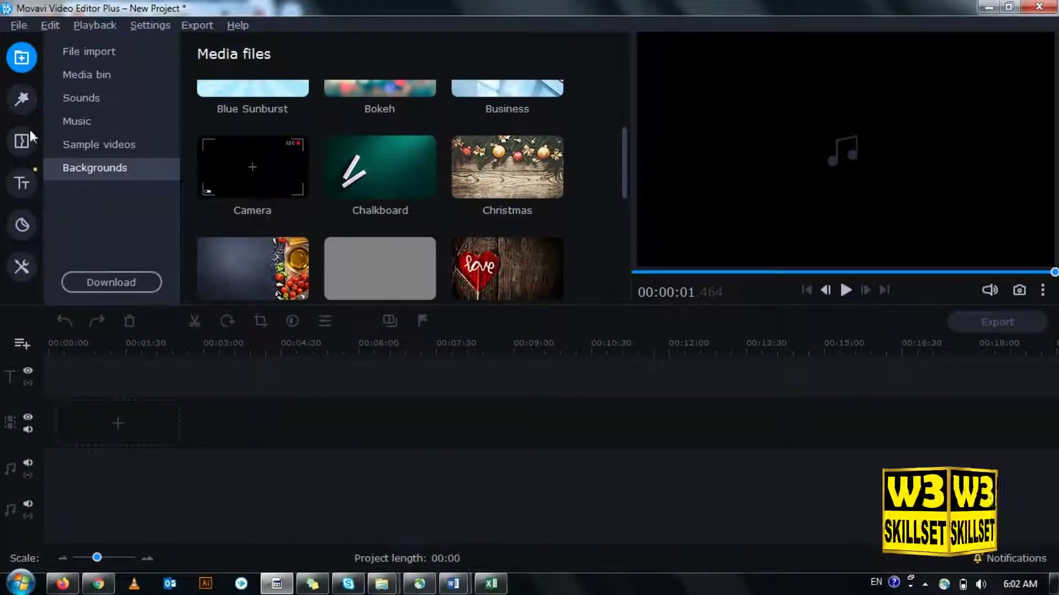
{"action": "left_click", "coordinate": [114, 276]}
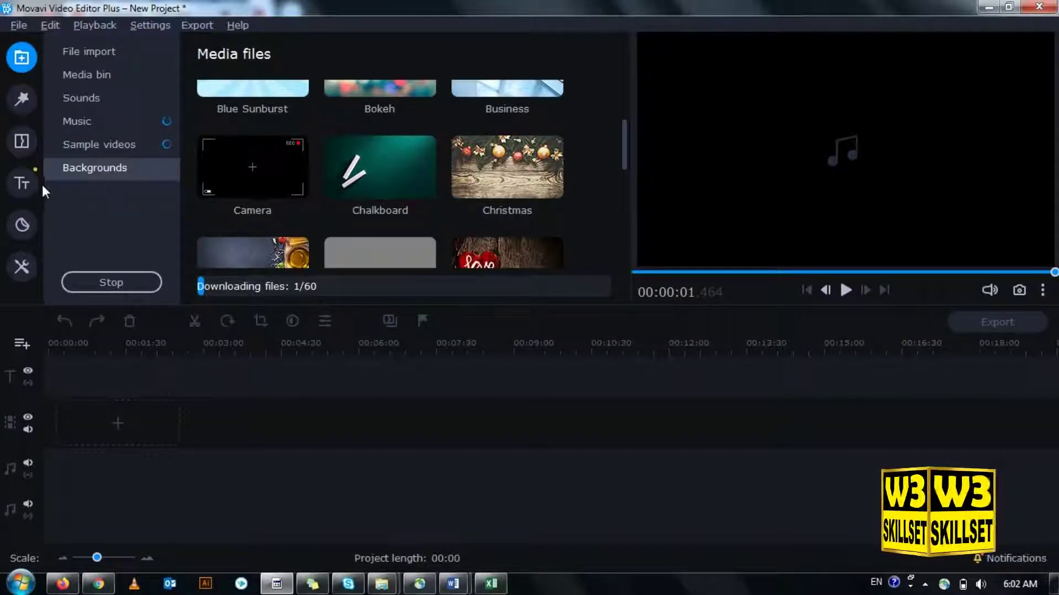
Step: Browse the filter library's categories in order from Favorites and Featured through Noise, Artistic and Color filters to Mosaic
{"action": "left_click", "coordinate": [21, 110]}
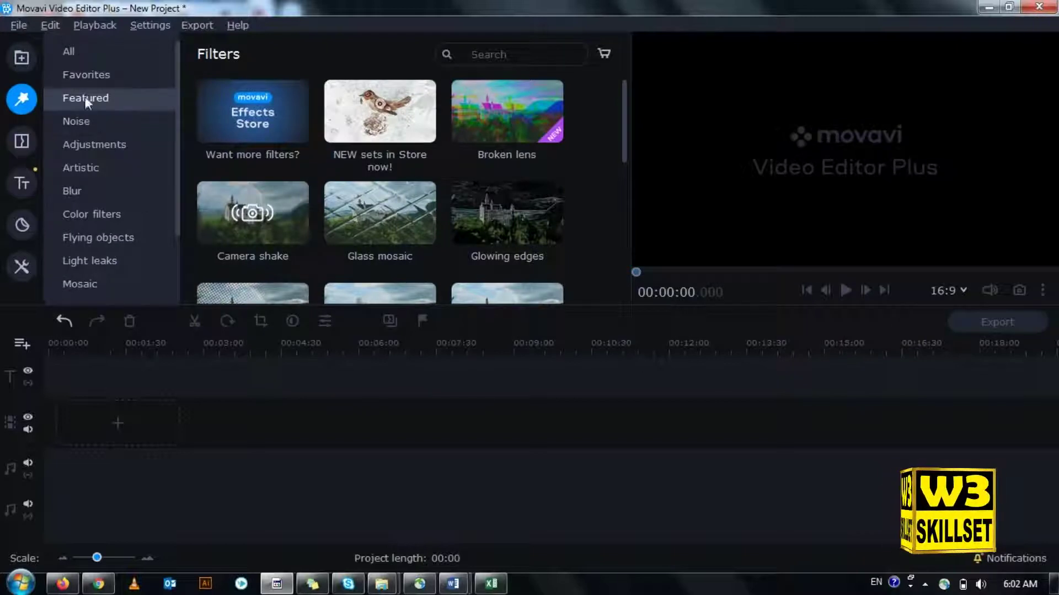
{"action": "left_click", "coordinate": [83, 73]}
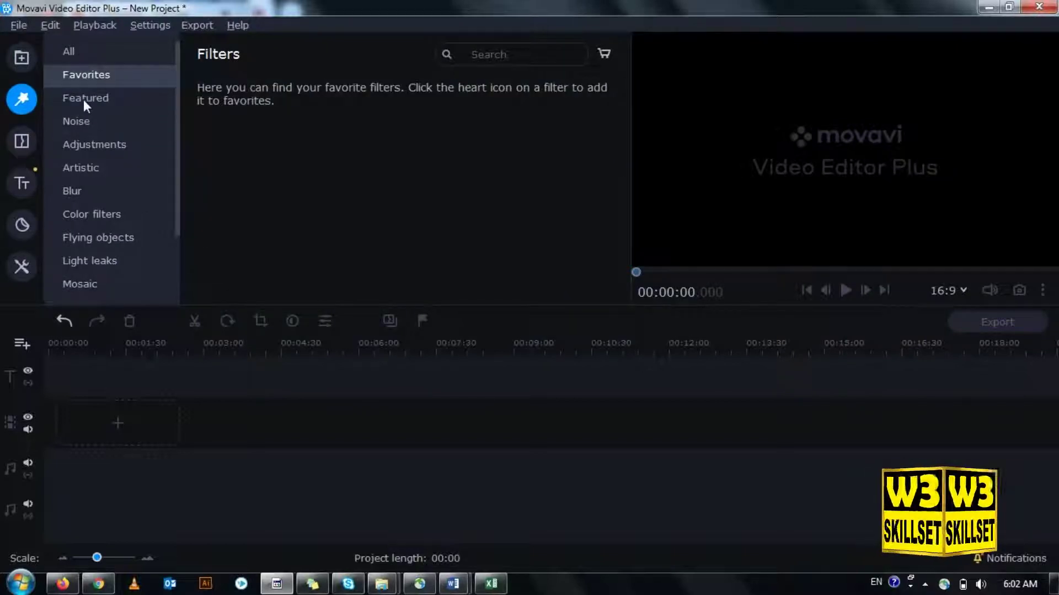
{"action": "left_click", "coordinate": [83, 99]}
{"action": "left_click", "coordinate": [88, 120]}
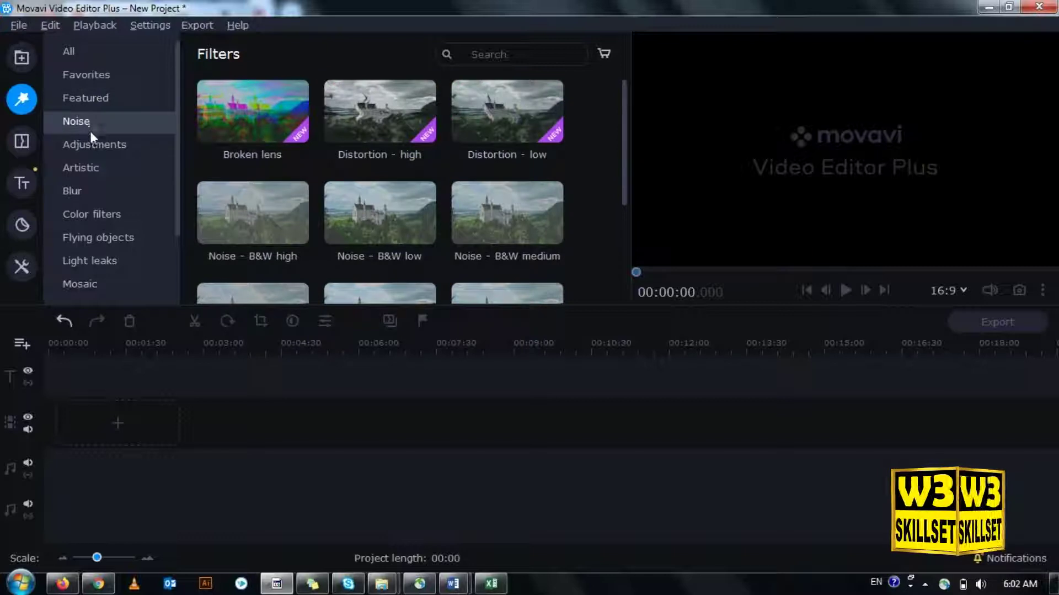
{"action": "left_click", "coordinate": [91, 144]}
{"action": "left_click", "coordinate": [90, 167]}
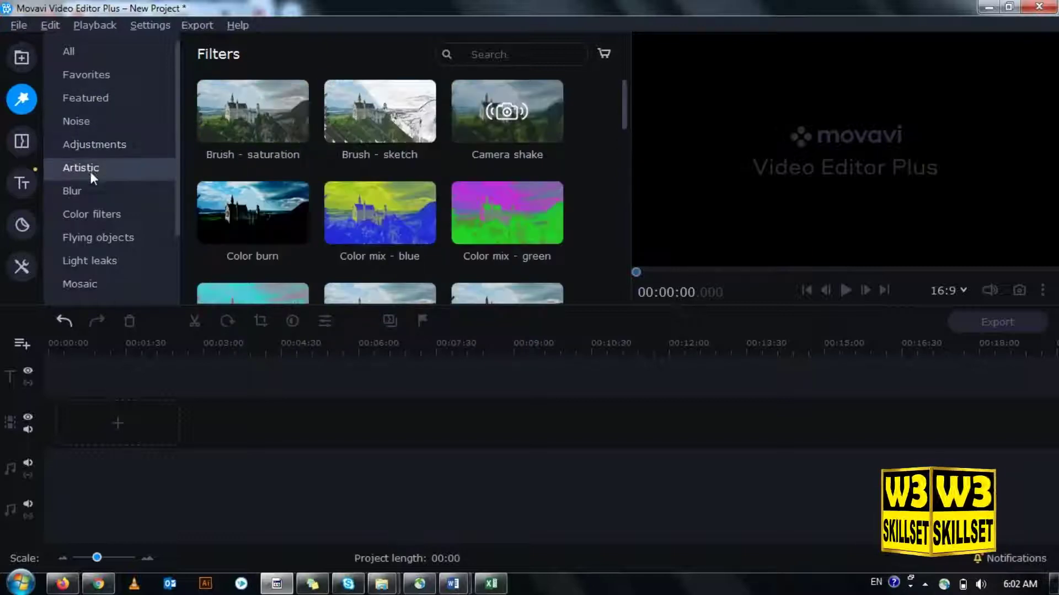
{"action": "left_click", "coordinate": [88, 190]}
{"action": "left_click", "coordinate": [93, 216]}
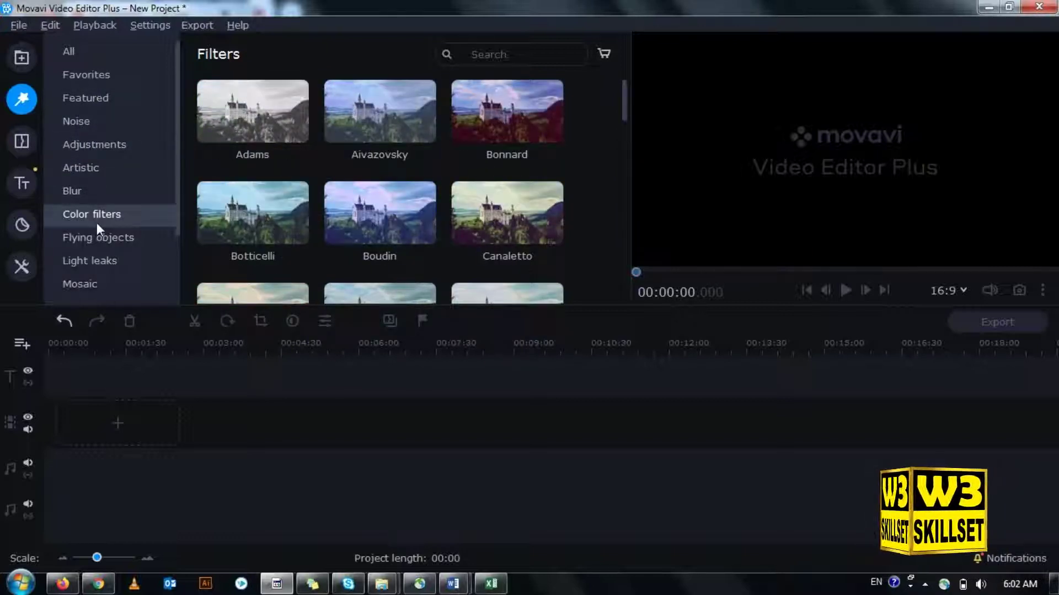
{"action": "left_click", "coordinate": [97, 236]}
{"action": "left_click", "coordinate": [96, 255]}
{"action": "left_click", "coordinate": [91, 282]}
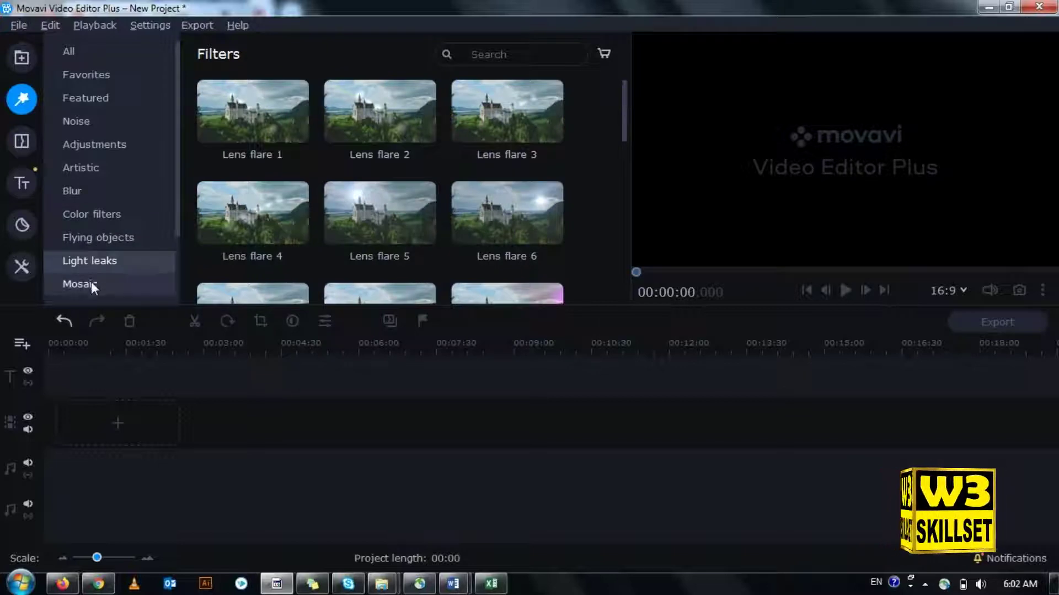
Step: Review the Artistic and Vignettes filters, and go back up through Retro, Mosaic, Light leaks, Flying objects and Color filters to Blur
{"action": "scroll", "coordinate": [107, 176], "scroll_direction": "down", "scroll_amount": 1}
{"action": "left_click", "coordinate": [112, 144]}
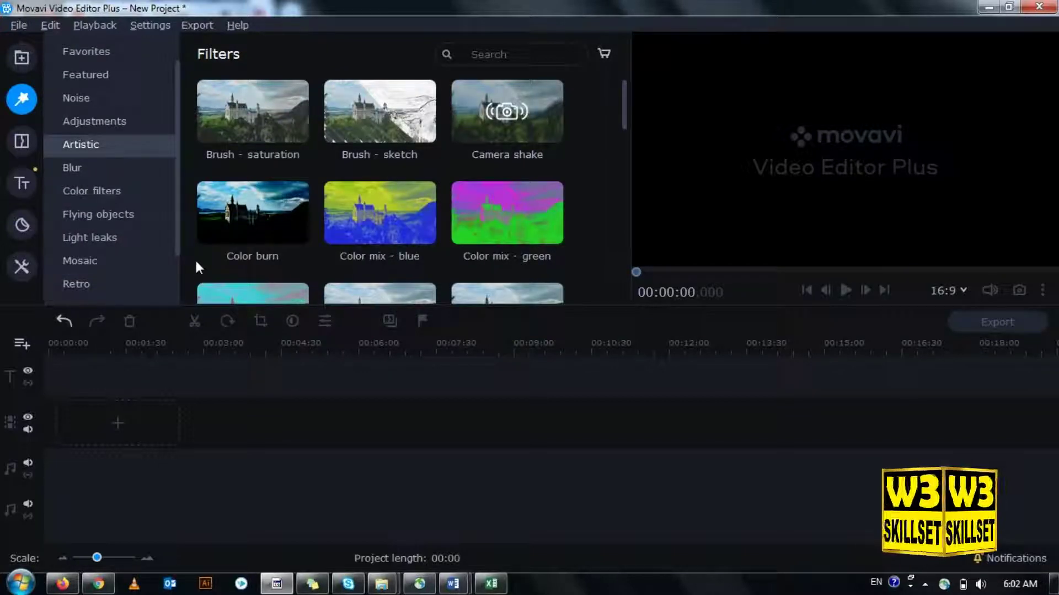
{"action": "scroll", "coordinate": [178, 236], "scroll_direction": "down", "scroll_amount": 2}
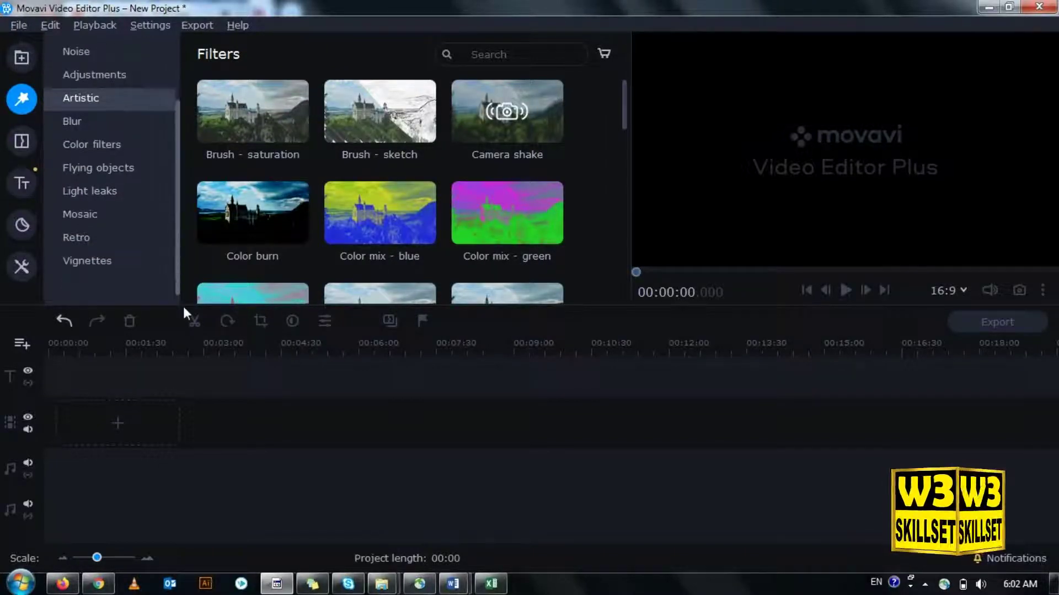
{"action": "left_click", "coordinate": [125, 263]}
{"action": "left_click", "coordinate": [110, 241]}
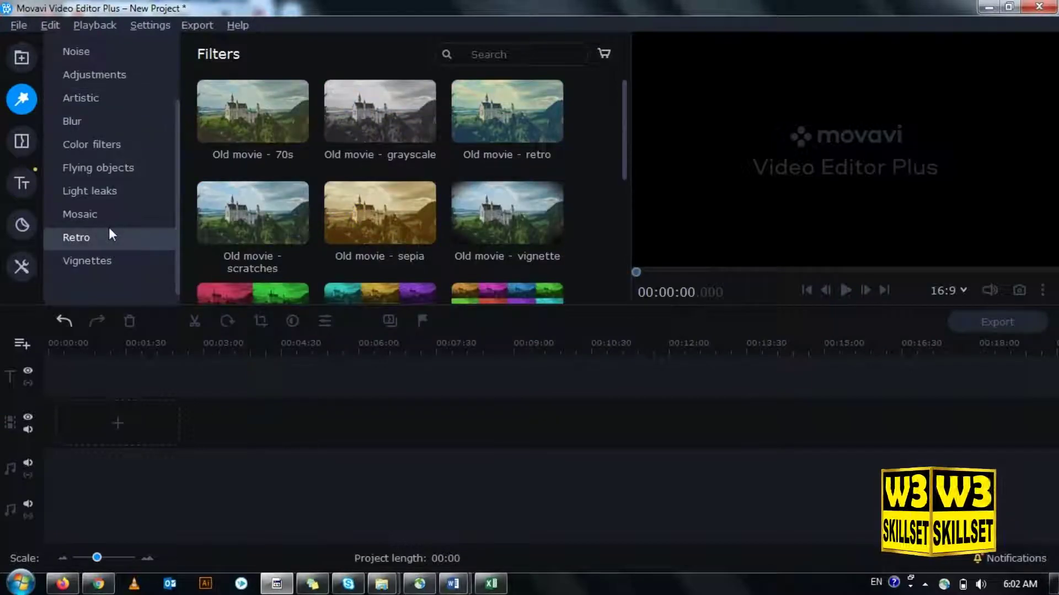
{"action": "left_click", "coordinate": [109, 215]}
{"action": "left_click", "coordinate": [109, 193]}
{"action": "left_click", "coordinate": [116, 168]}
{"action": "left_click", "coordinate": [114, 144]}
{"action": "left_click", "coordinate": [111, 121]}
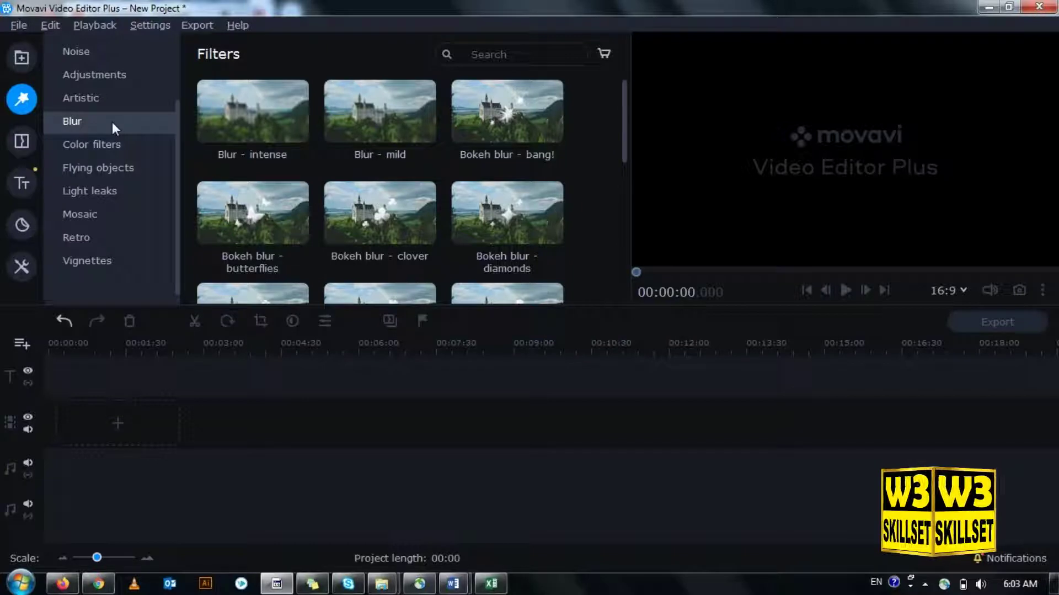
Step: Open the transitions library, visit the store page for new sets and close that browser tab
{"action": "left_click", "coordinate": [21, 142]}
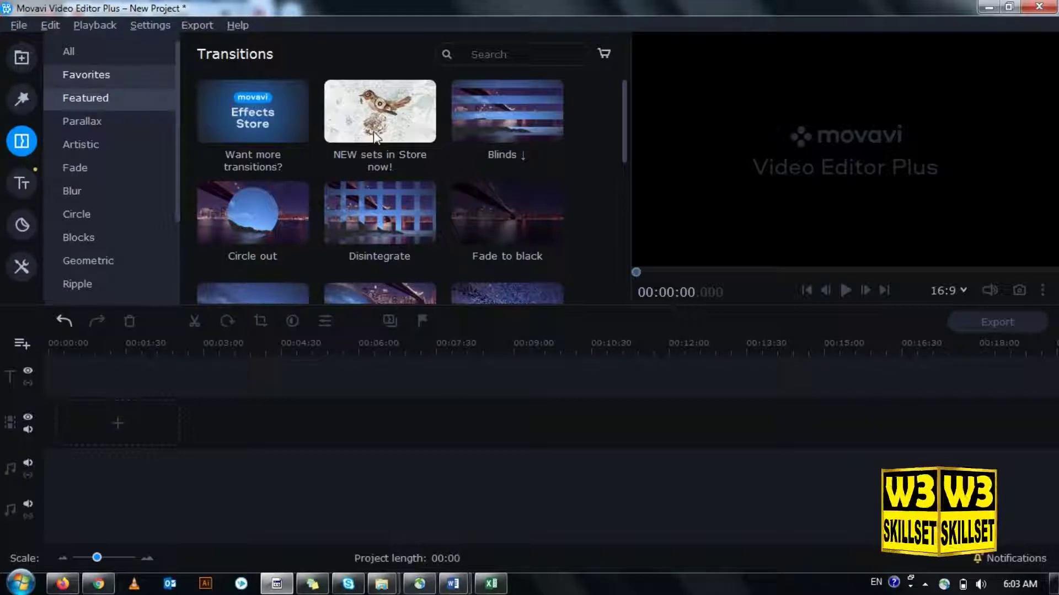
{"action": "left_click", "coordinate": [411, 129]}
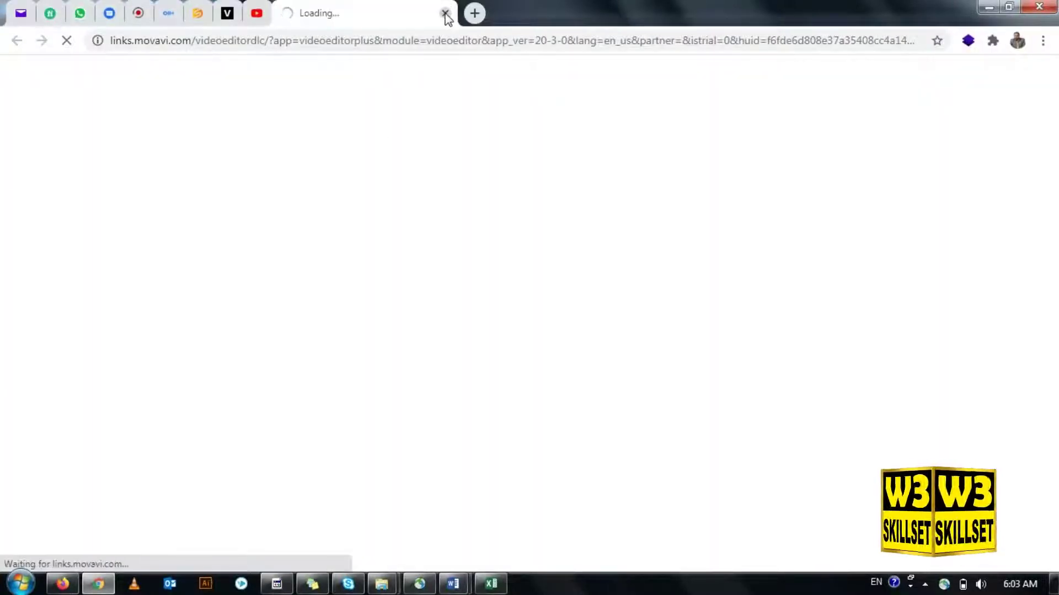
{"action": "left_click", "coordinate": [445, 12]}
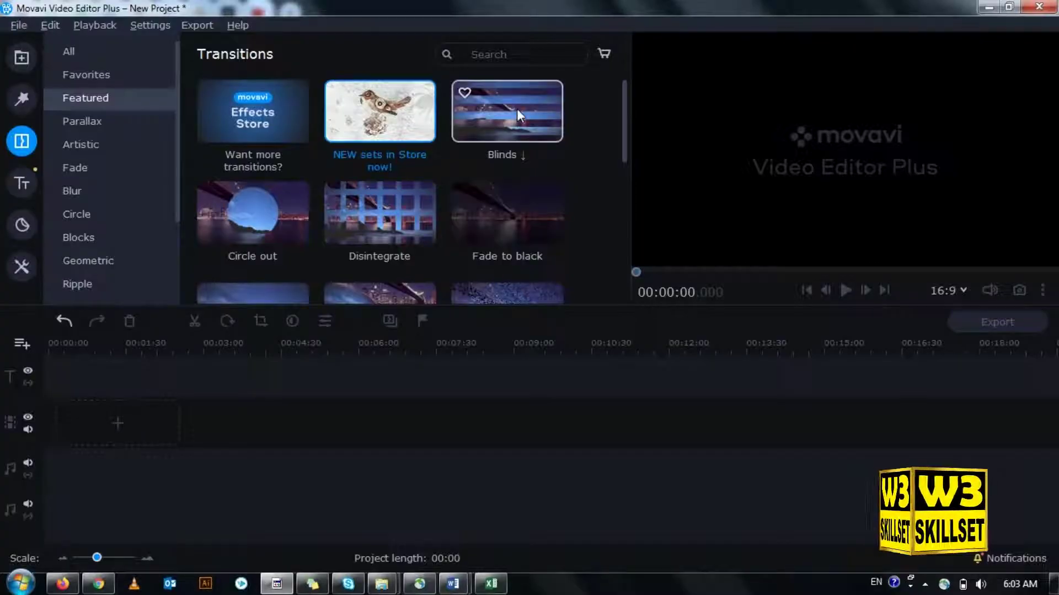
Step: Preview the featured transitions Blinds down, Disintegrate, Circle out, Fade to black, Twist and Shatter - small
{"action": "left_click", "coordinate": [517, 109]}
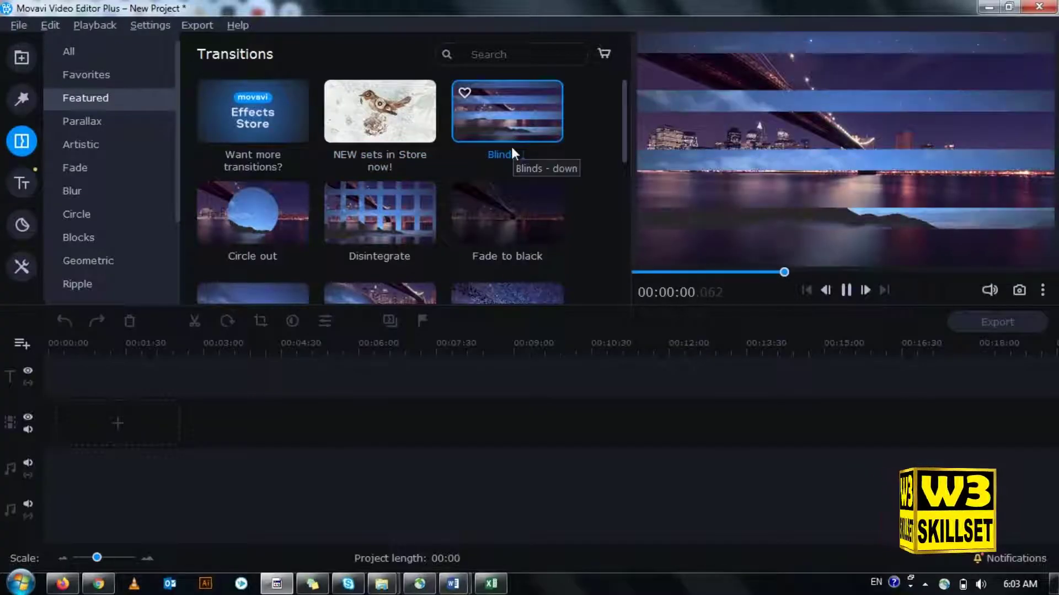
{"action": "left_click", "coordinate": [385, 204]}
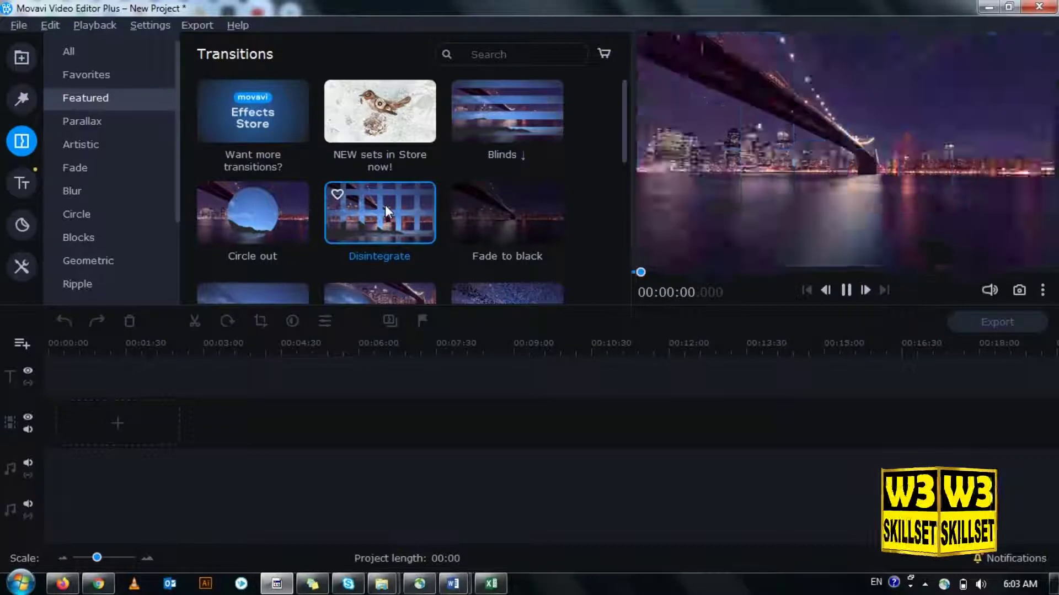
{"action": "left_click", "coordinate": [298, 200]}
{"action": "left_click", "coordinate": [486, 202]}
{"action": "left_click_drag", "start_coordinate": [623, 111], "coordinate": [622, 269]}
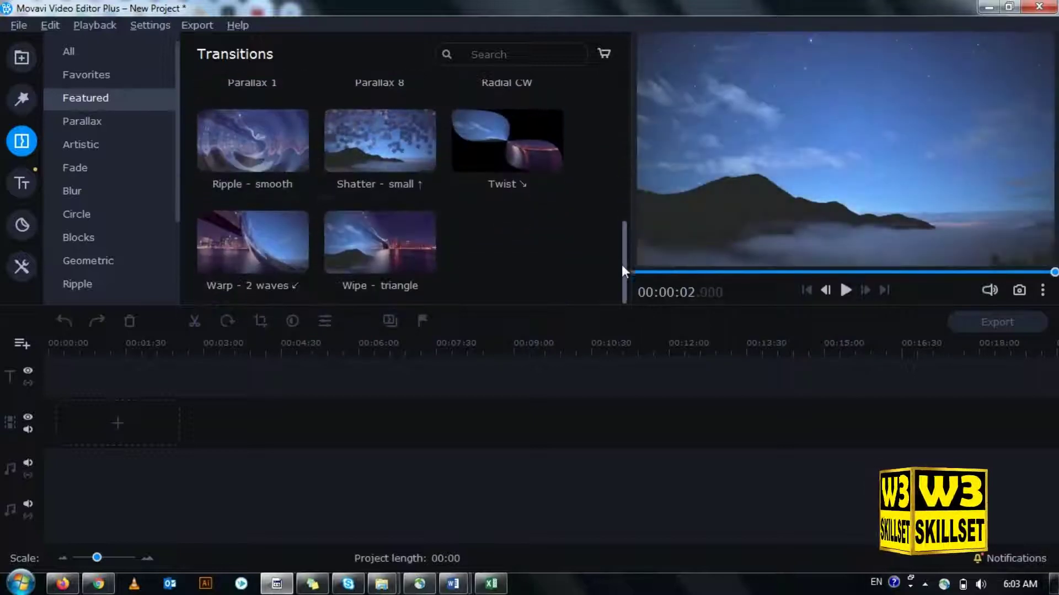
{"action": "left_click", "coordinate": [498, 124]}
{"action": "left_click", "coordinate": [398, 121]}
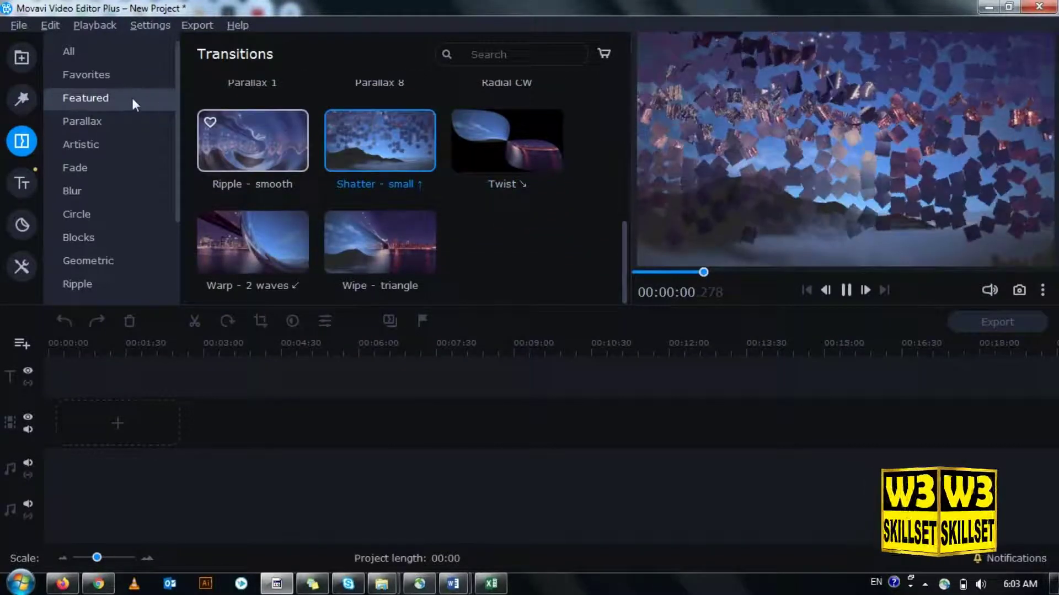
Step: Browse the Parallax, Artistic, Fade, Blur, Circle, Blocks, Geometric and Ripple transition categories
{"action": "left_click", "coordinate": [101, 122]}
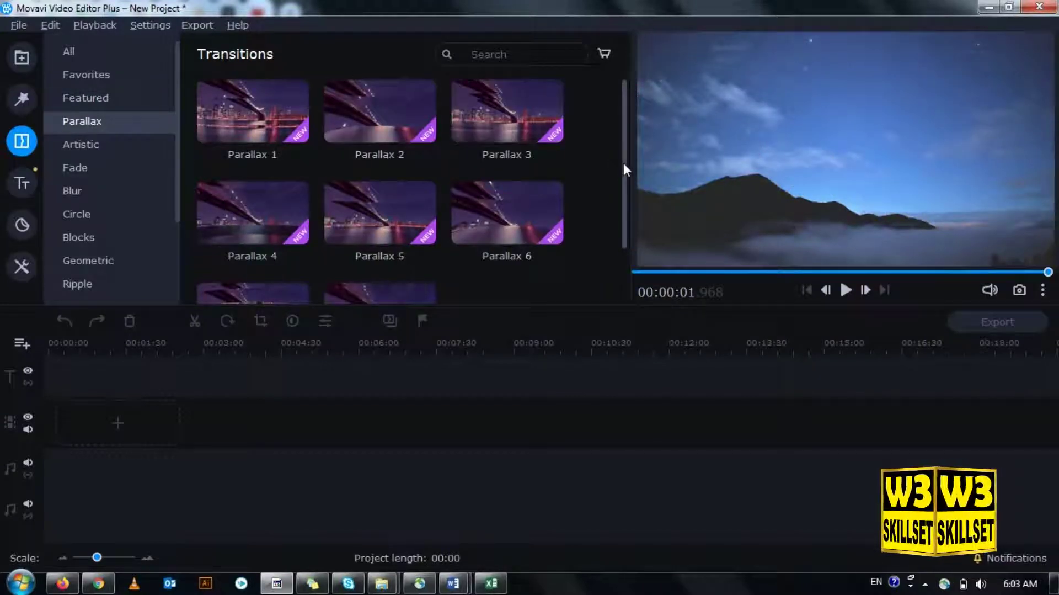
{"action": "scroll", "coordinate": [624, 172], "scroll_direction": "down", "scroll_amount": 1}
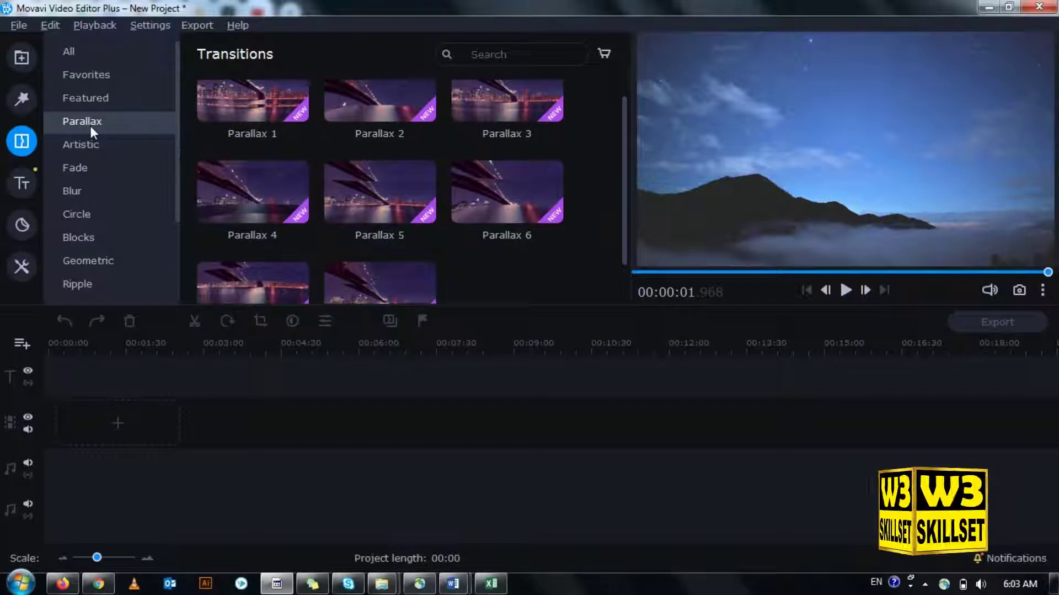
{"action": "left_click", "coordinate": [84, 146]}
{"action": "left_click", "coordinate": [84, 166]}
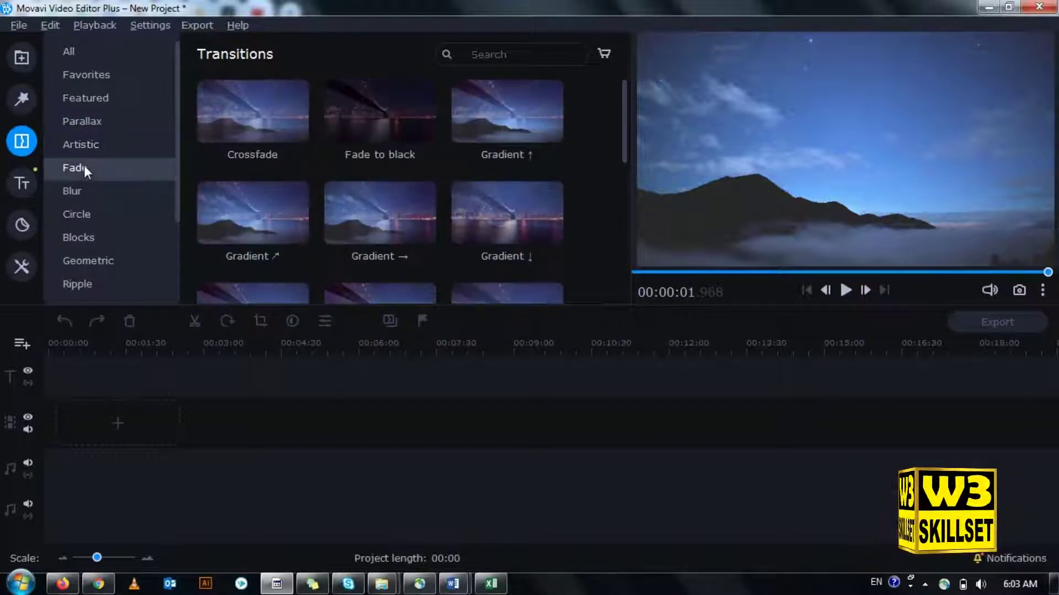
{"action": "left_click", "coordinate": [86, 190]}
{"action": "left_click", "coordinate": [91, 213]}
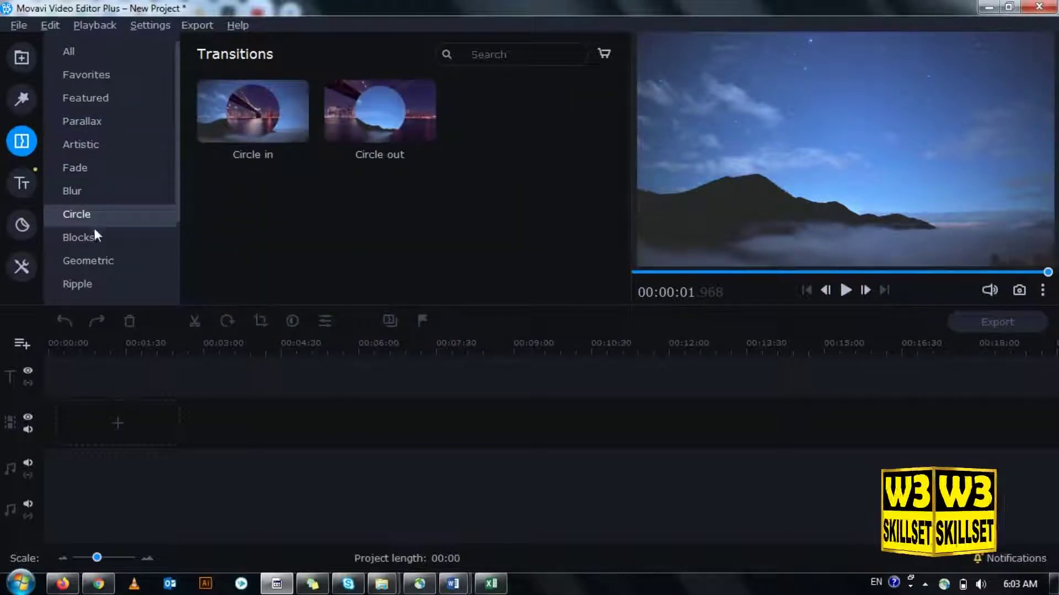
{"action": "left_click", "coordinate": [94, 232]}
{"action": "left_click", "coordinate": [103, 262]}
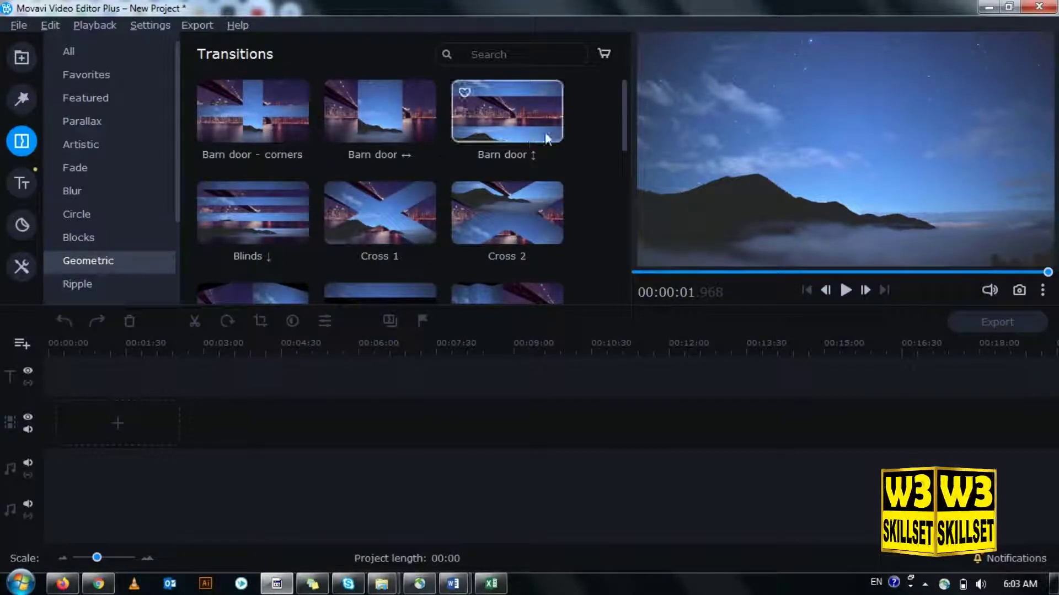
{"action": "left_click_drag", "start_coordinate": [624, 110], "coordinate": [617, 246]}
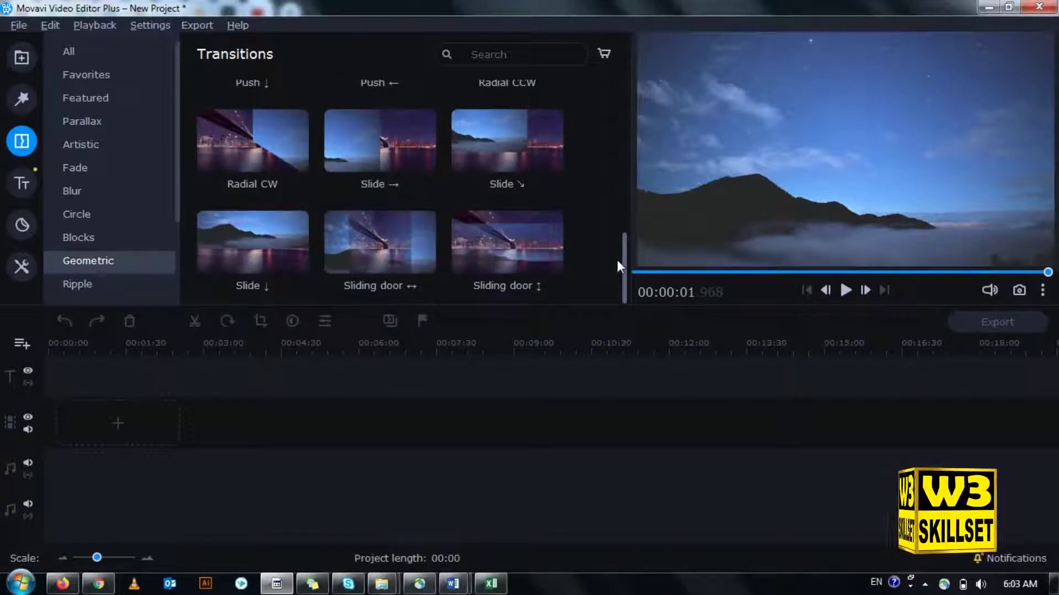
{"action": "left_click", "coordinate": [88, 283]}
{"action": "scroll", "coordinate": [138, 177], "scroll_direction": "down", "scroll_amount": 1}
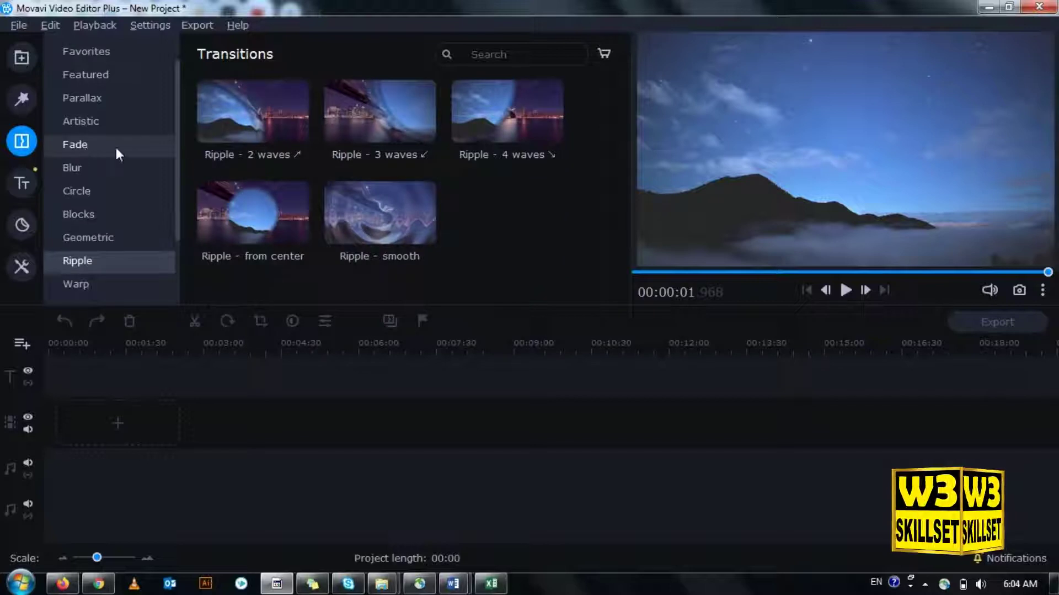
Step: Show all titles in the titles library and preview the Clean circle, Diamond and Clean line styles
{"action": "left_click", "coordinate": [22, 183]}
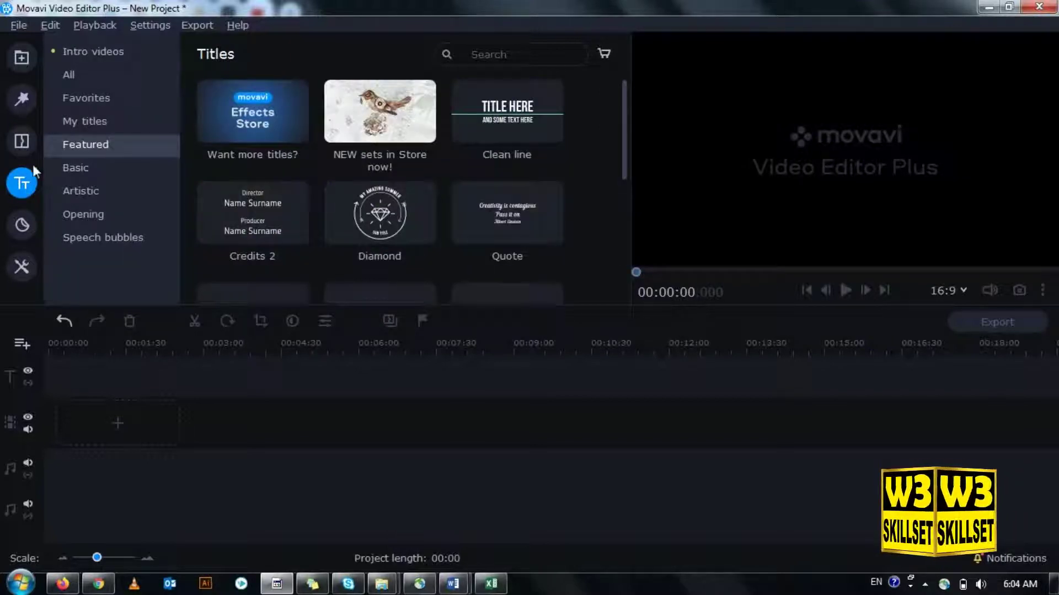
{"action": "left_click", "coordinate": [97, 69]}
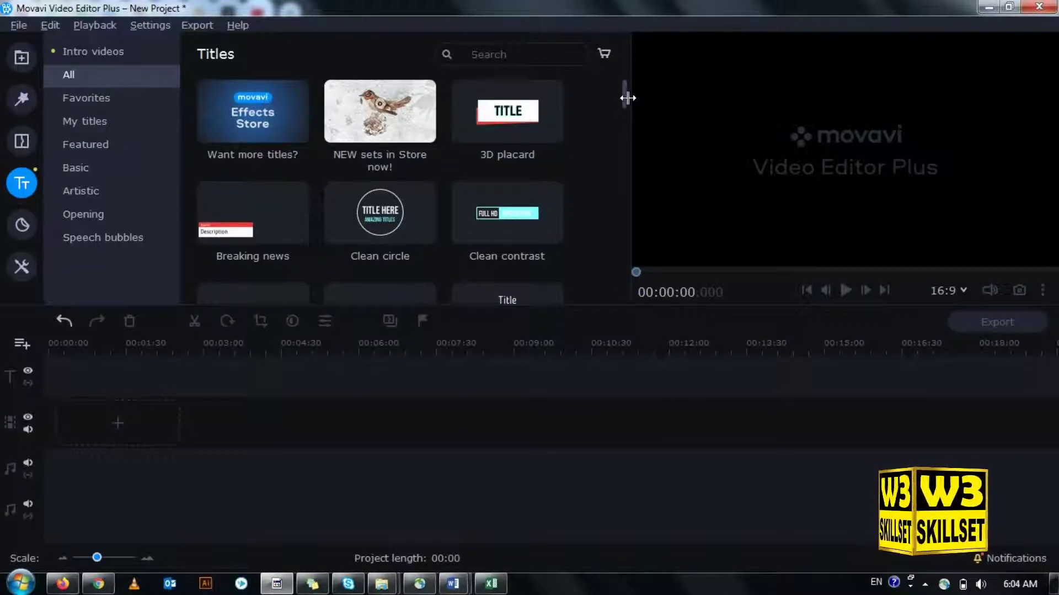
{"action": "scroll", "coordinate": [626, 102], "scroll_direction": "down", "scroll_amount": 1}
{"action": "left_click", "coordinate": [366, 215]}
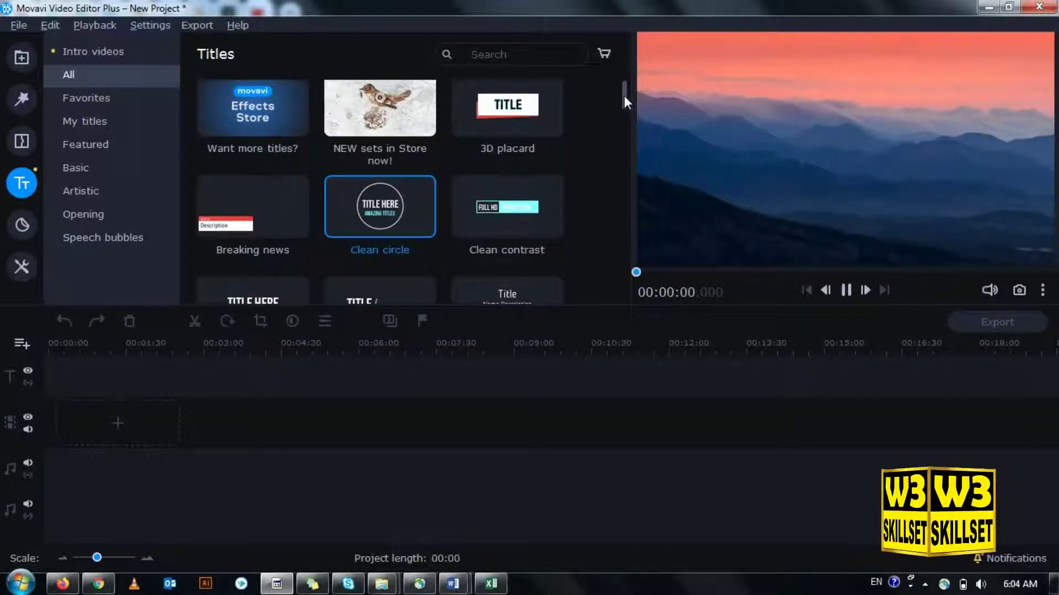
{"action": "left_click_drag", "start_coordinate": [624, 94], "coordinate": [630, 124]}
{"action": "left_click", "coordinate": [413, 215]}
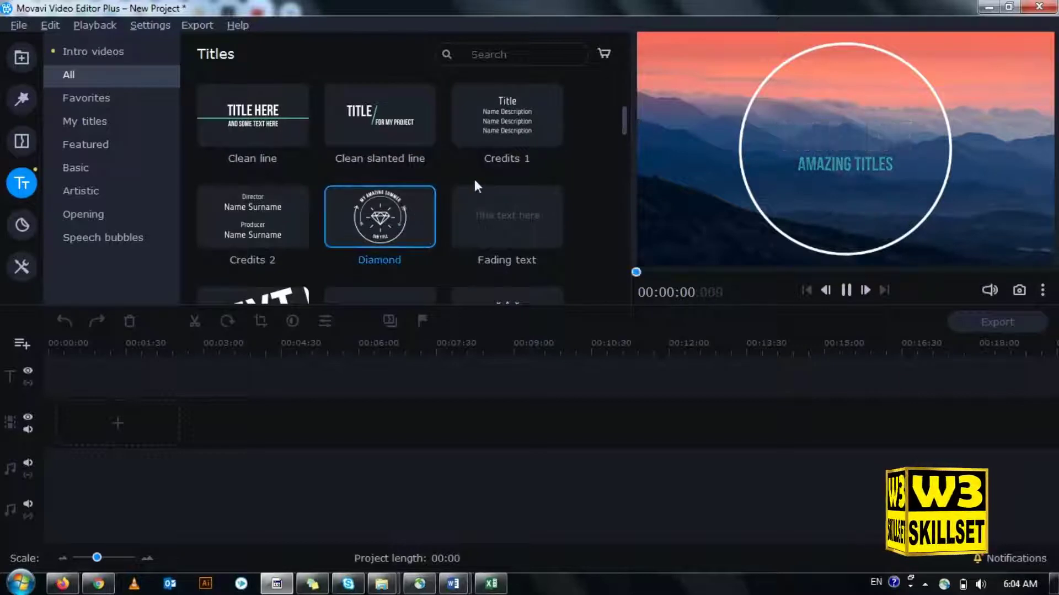
{"action": "left_click", "coordinate": [278, 132]}
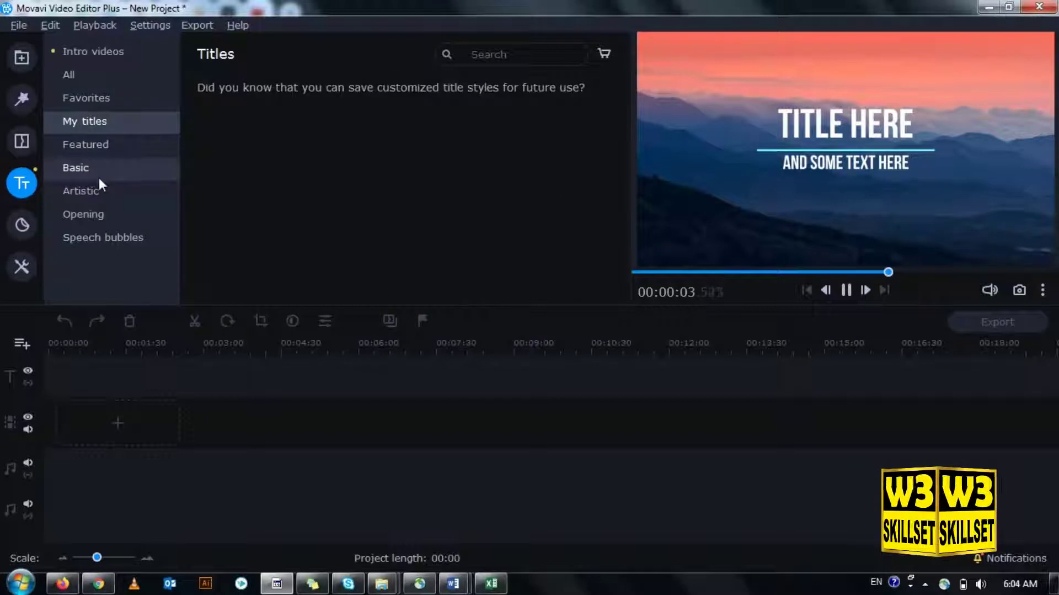
Step: Look through the Featured titles and preview the Studio title
{"action": "left_click", "coordinate": [114, 147]}
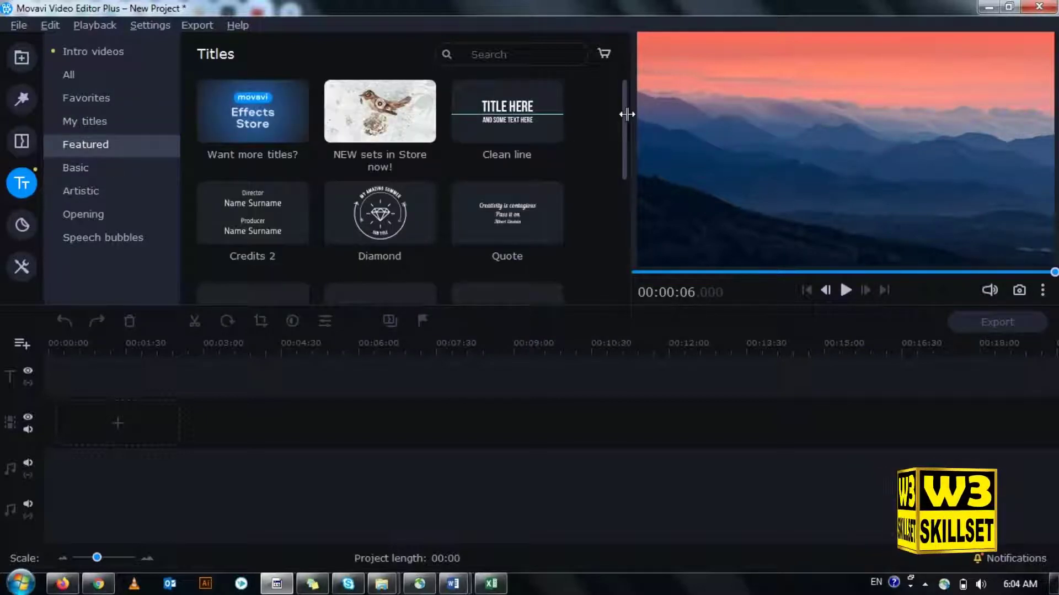
{"action": "left_click_drag", "start_coordinate": [624, 114], "coordinate": [624, 147]}
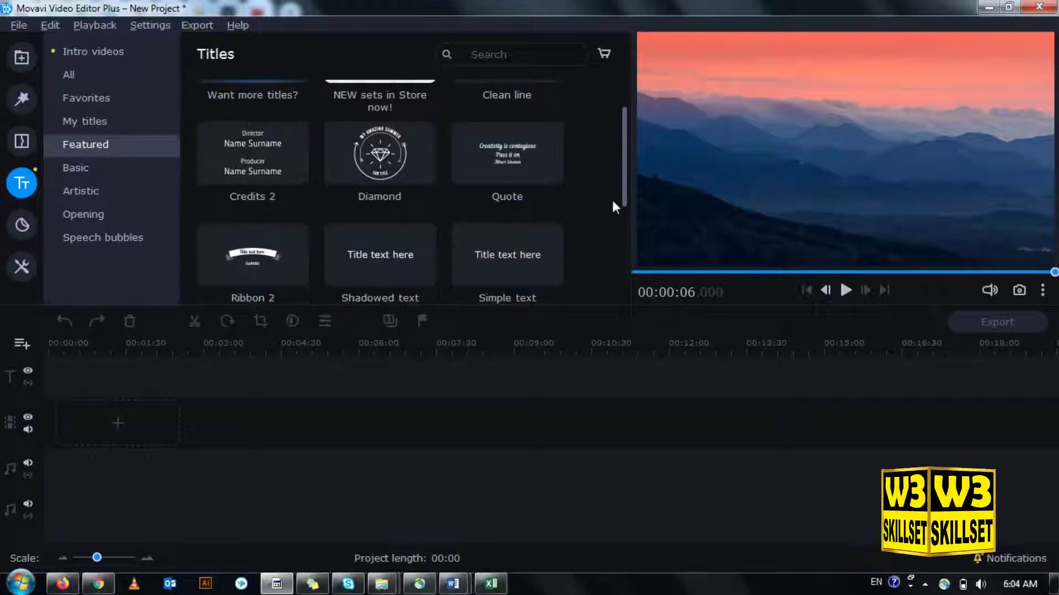
{"action": "scroll", "coordinate": [623, 193], "scroll_direction": "down", "scroll_amount": 3}
{"action": "left_click", "coordinate": [247, 213]}
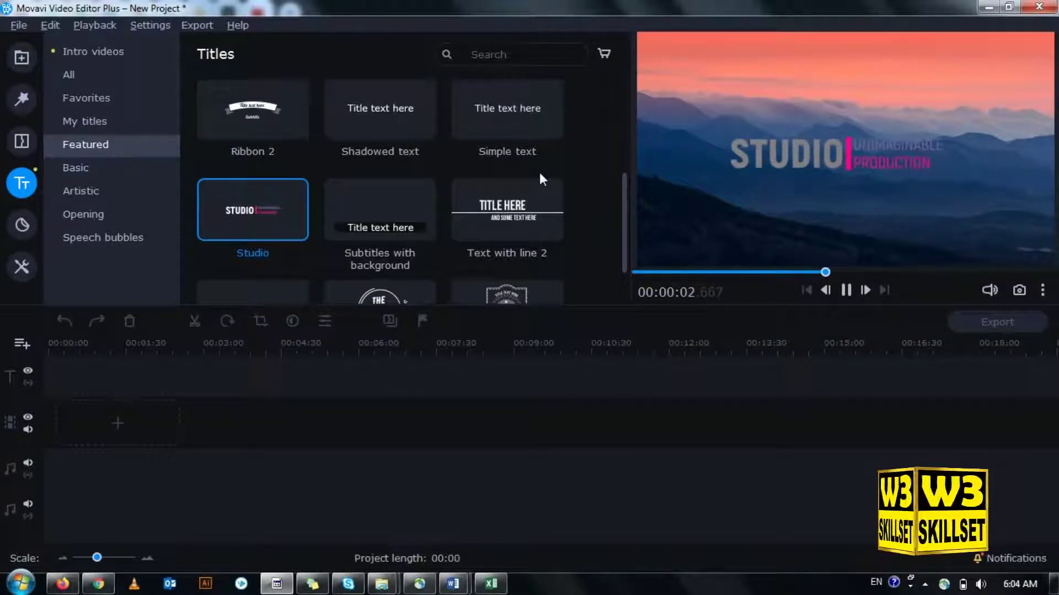
Step: Browse the Basic title collection and open the Artistic titles
{"action": "left_click", "coordinate": [99, 164]}
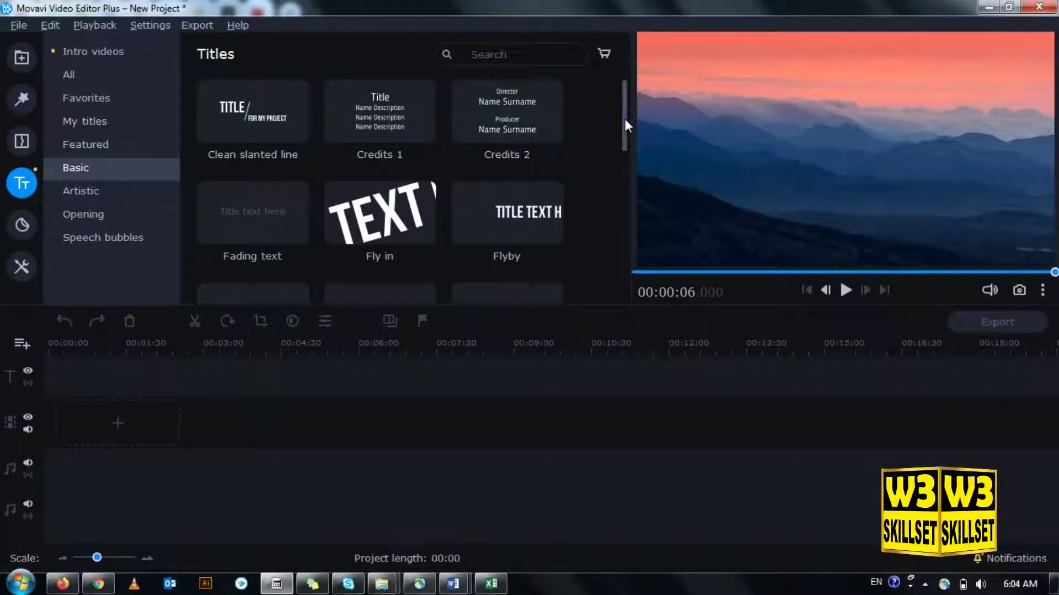
{"action": "left_click_drag", "start_coordinate": [624, 118], "coordinate": [623, 183]}
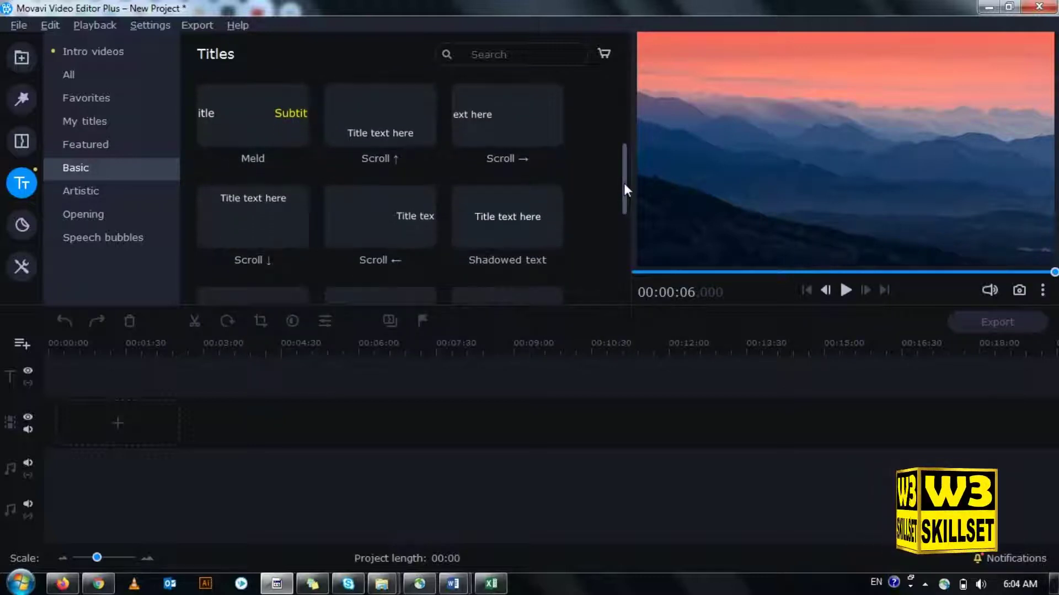
{"action": "left_click", "coordinate": [69, 190]}
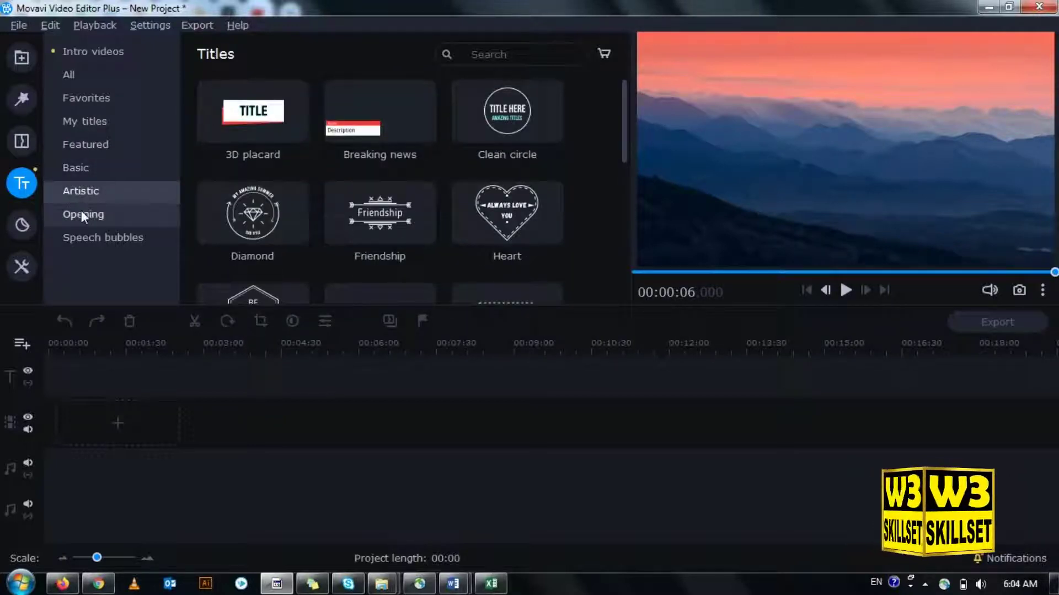
Step: Browse the Opening and Speech bubbles titles and preview the Thought bubble 1 style
{"action": "left_click", "coordinate": [81, 212]}
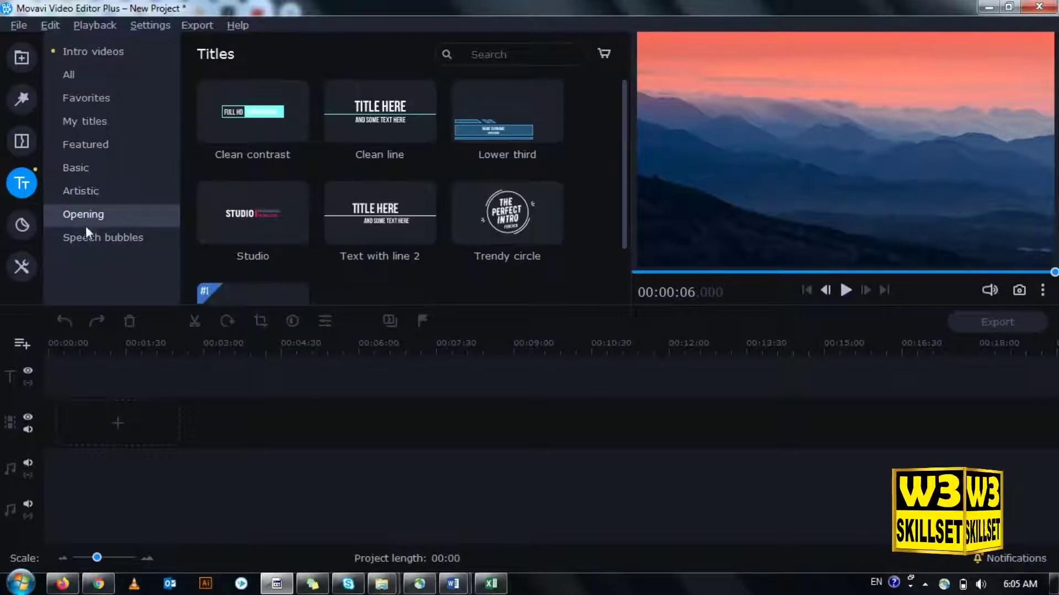
{"action": "left_click", "coordinate": [87, 236]}
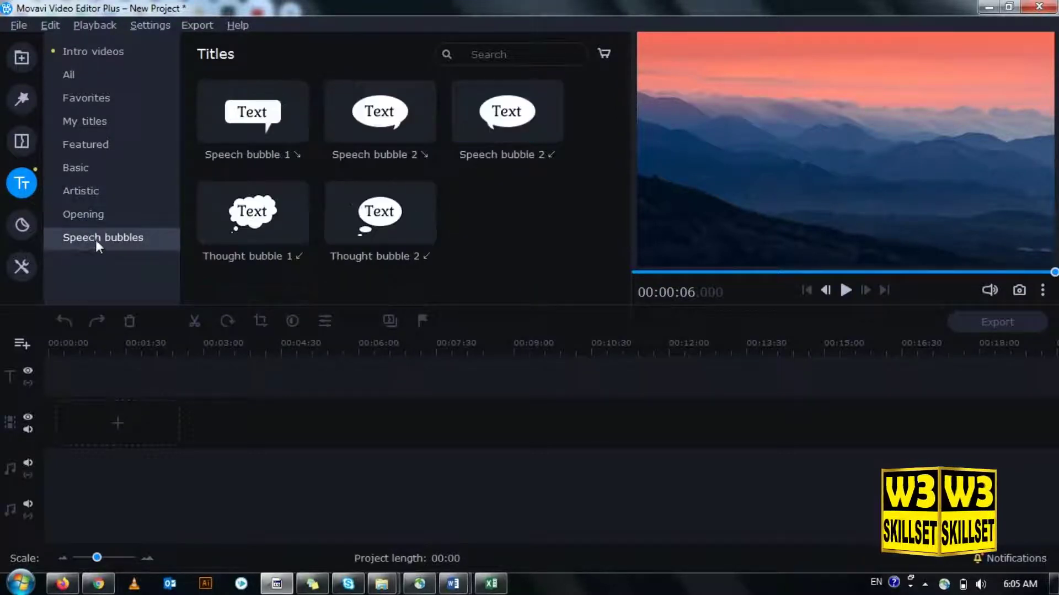
{"action": "left_click", "coordinate": [259, 236]}
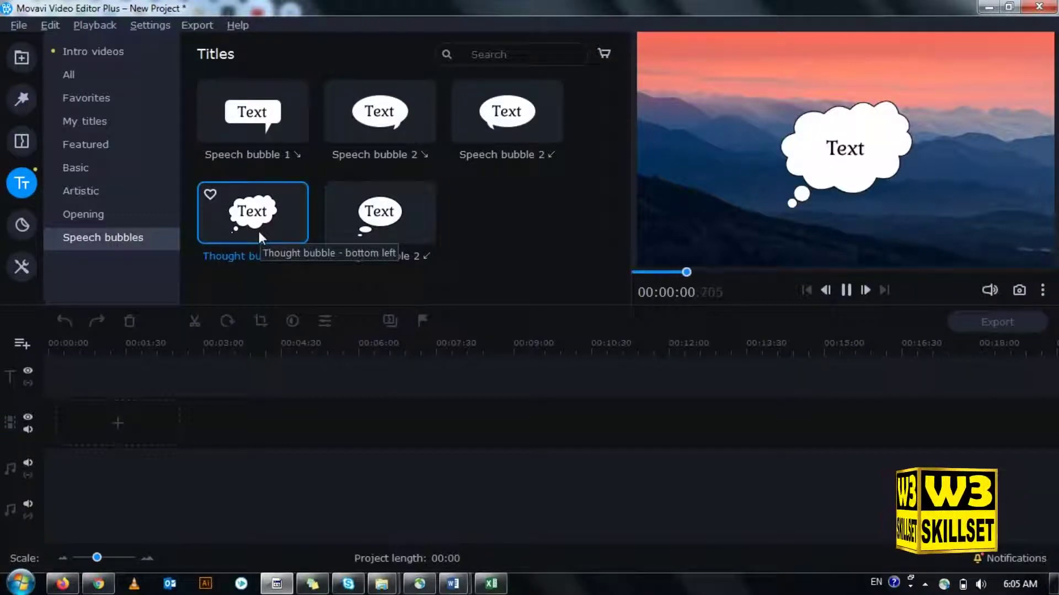
Step: Open the sticker library and look through the Featured stickers
{"action": "left_click", "coordinate": [22, 224]}
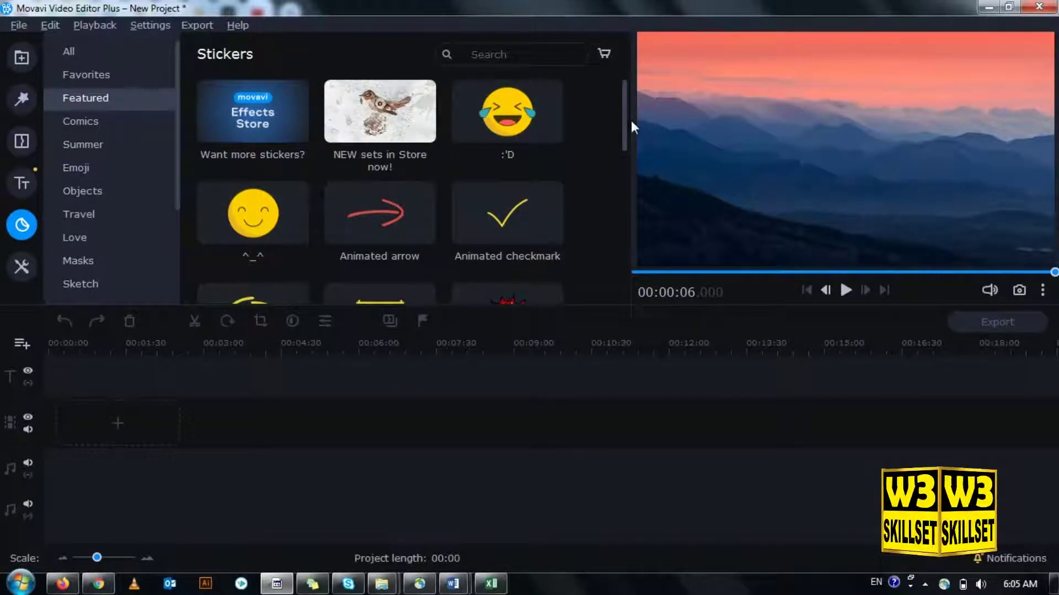
{"action": "left_click_drag", "start_coordinate": [625, 118], "coordinate": [625, 141]}
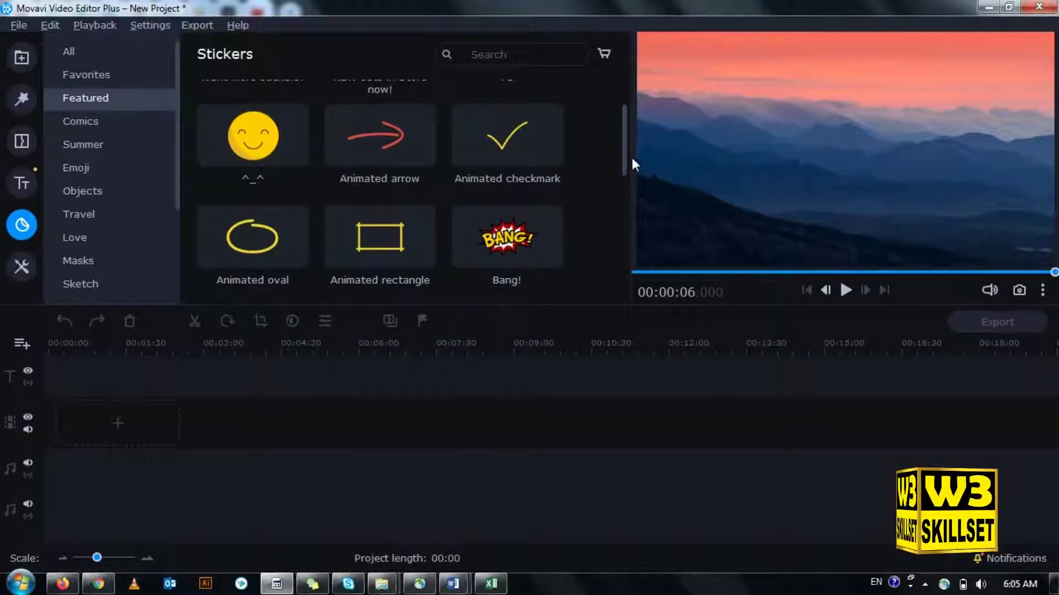
{"action": "left_click_drag", "start_coordinate": [625, 155], "coordinate": [628, 272]}
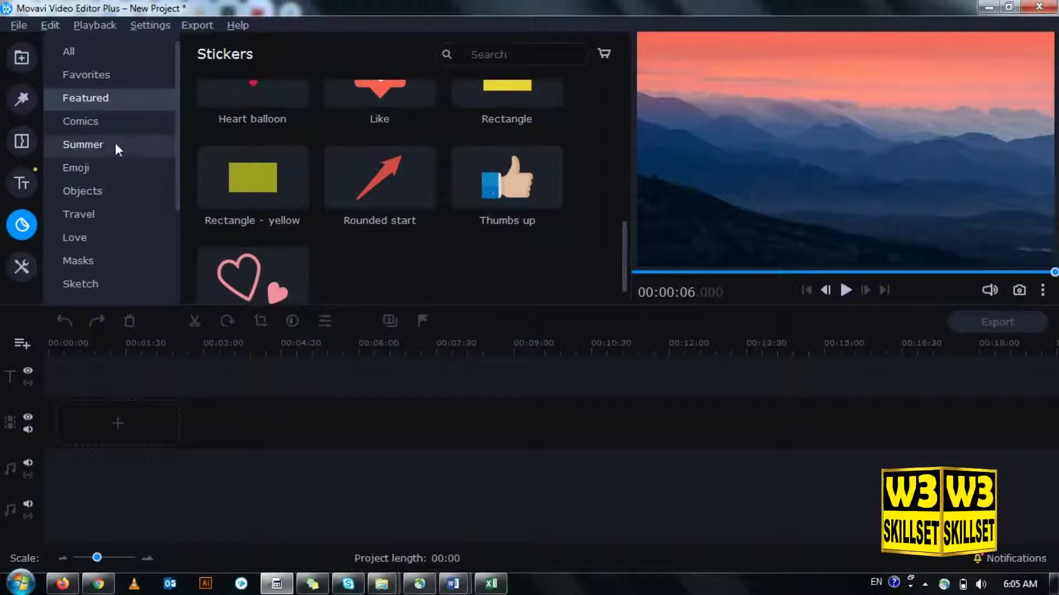
Step: Add the sad-face :( sticker from the Emoji category to the timeline and play it
{"action": "left_click", "coordinate": [97, 174]}
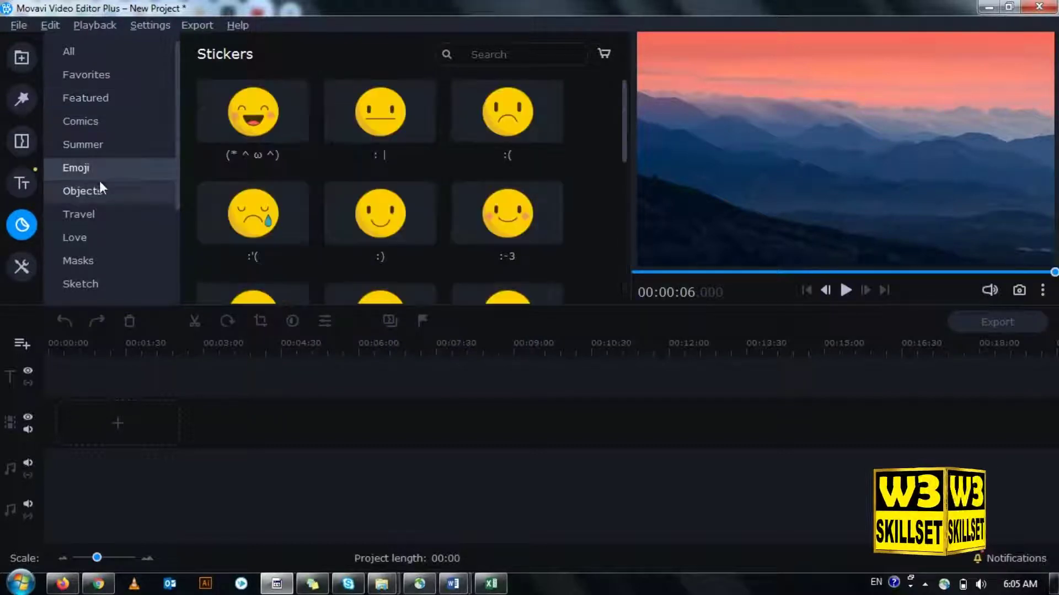
{"action": "left_click", "coordinate": [549, 83]}
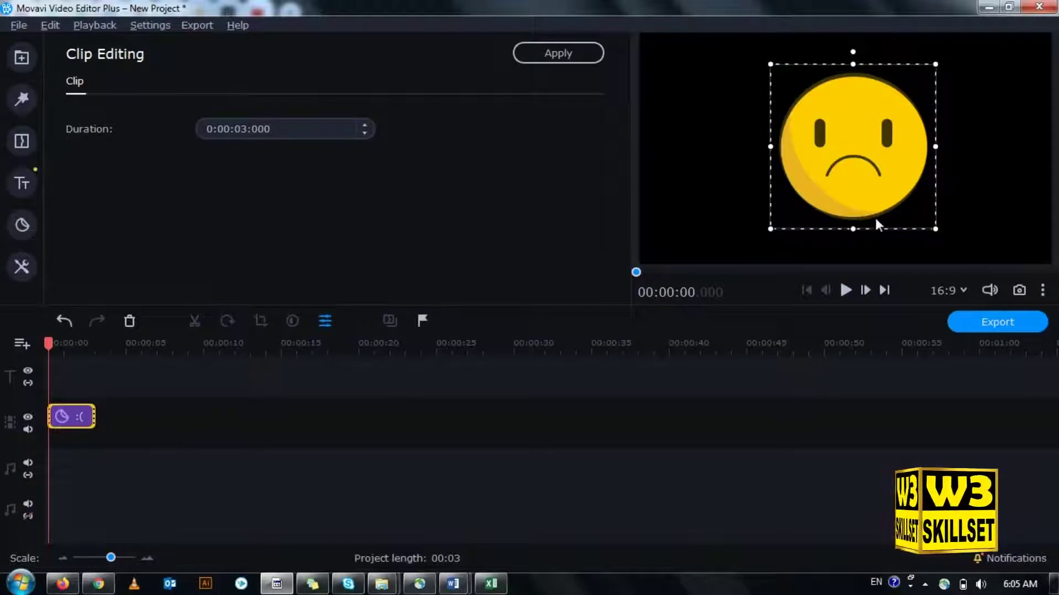
{"action": "left_click", "coordinate": [845, 290]}
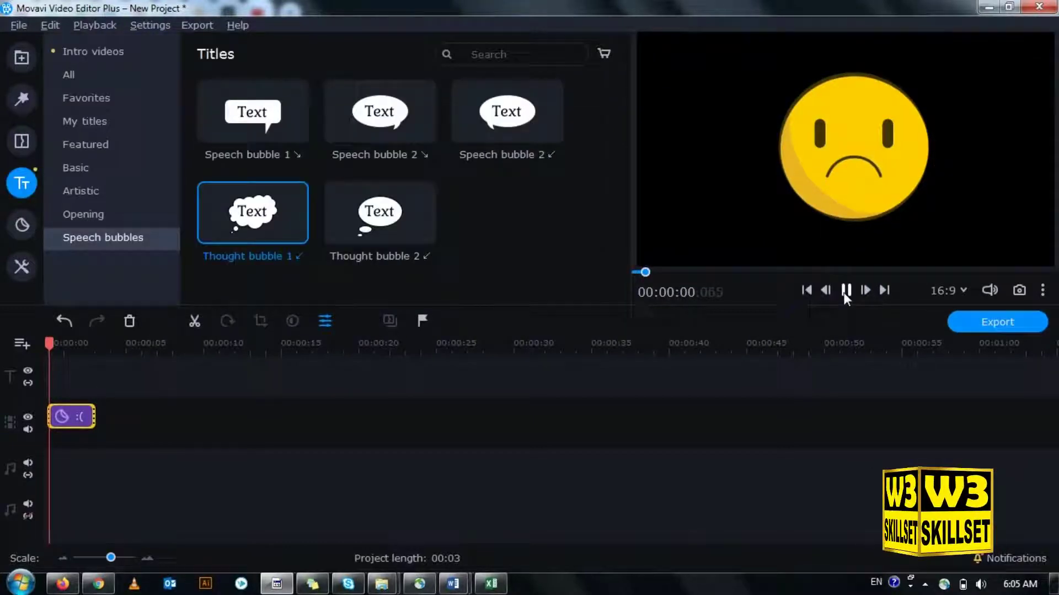
Step: Return to the sticker library and delete the sad-face sticker clip from the timeline
{"action": "left_click", "coordinate": [29, 213]}
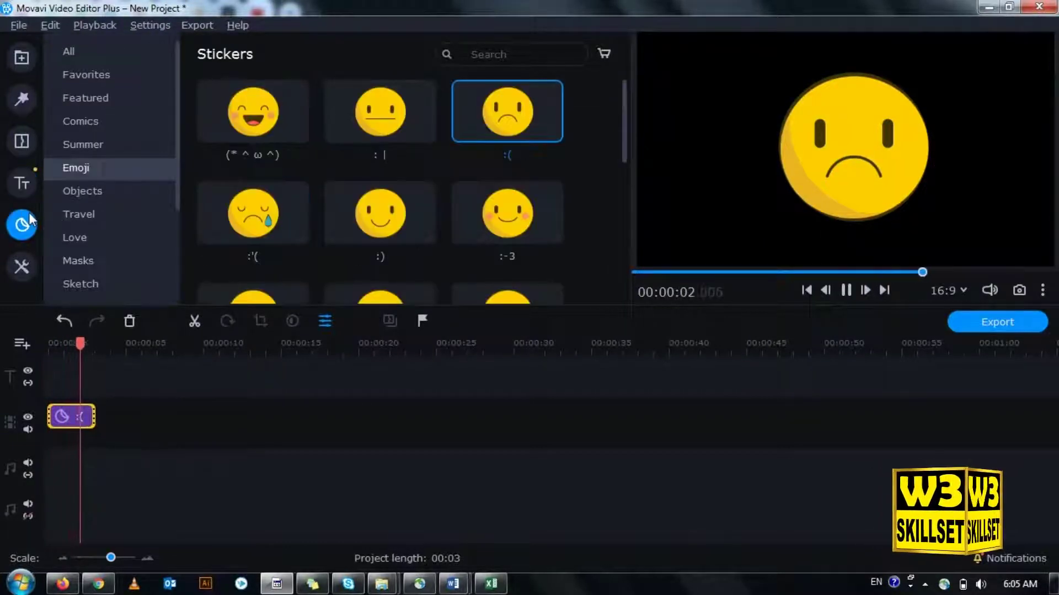
{"action": "left_click", "coordinate": [78, 418]}
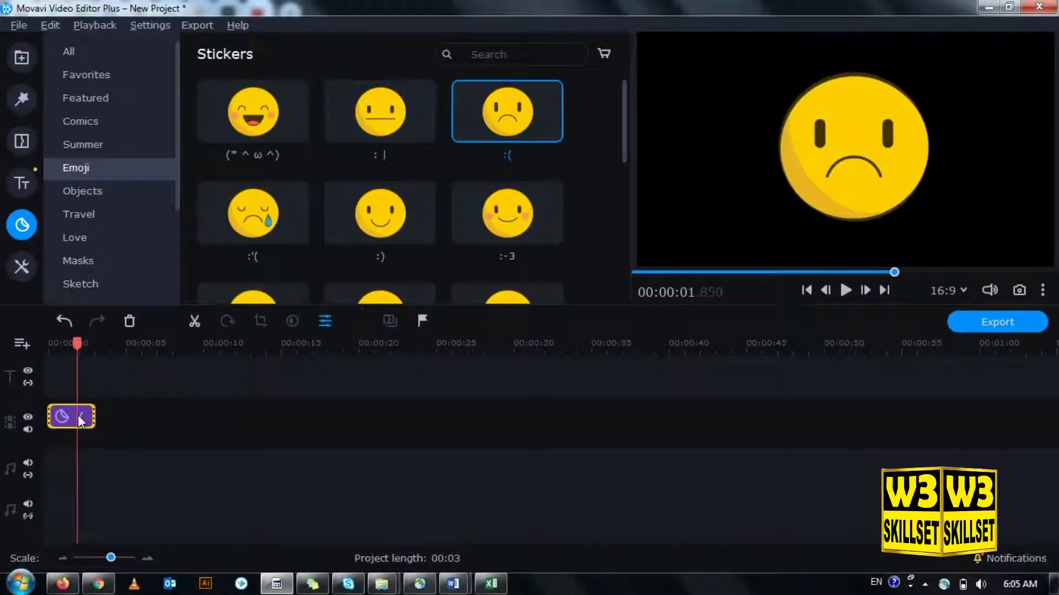
{"action": "key", "text": "Delete"}
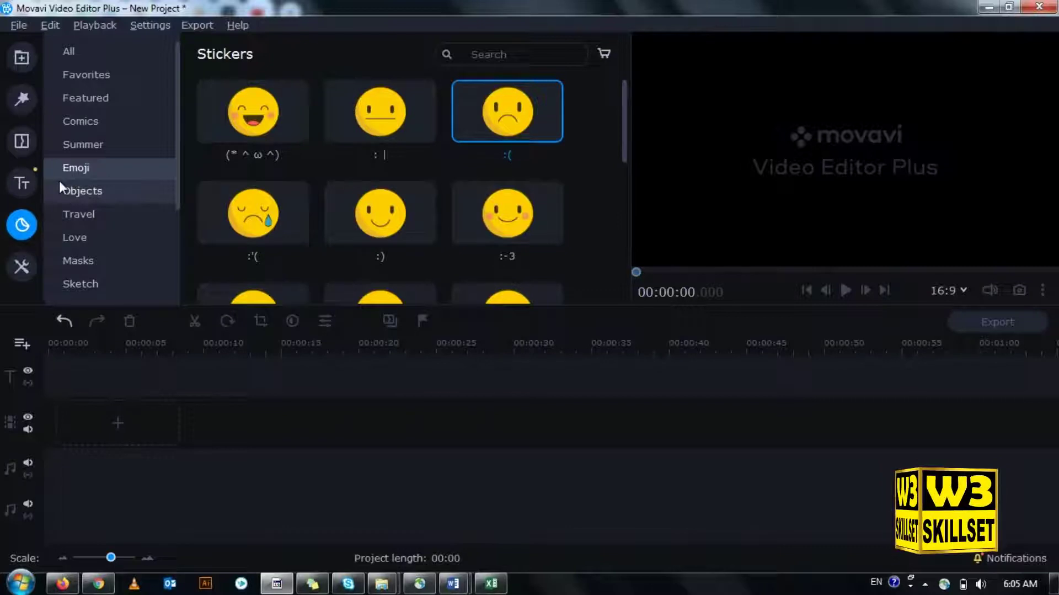
Step: Open the full tool collection and look through the Video Editing and Audio Editing tool lists
{"action": "left_click", "coordinate": [21, 267]}
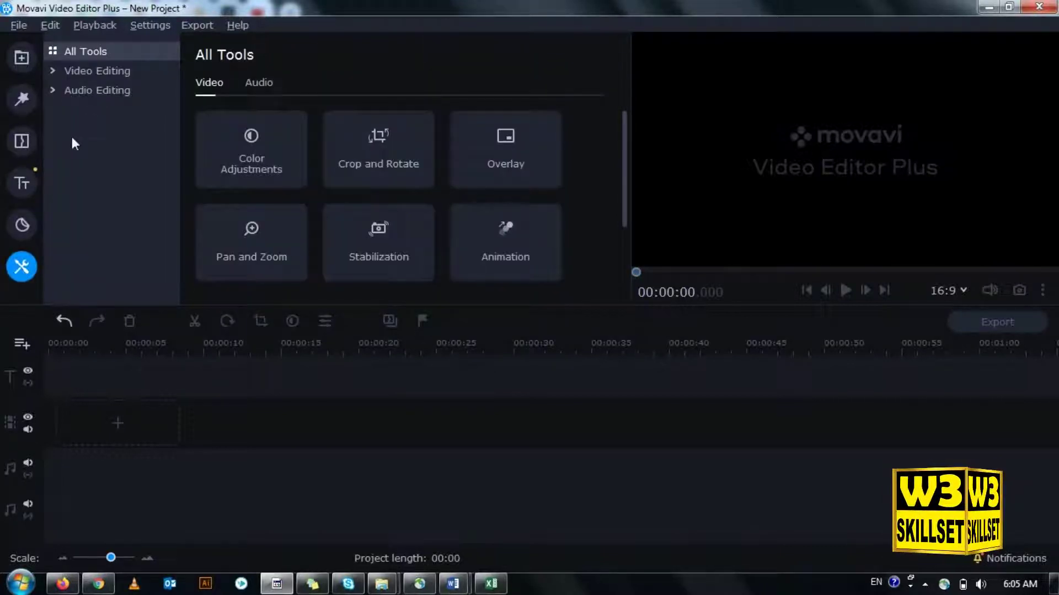
{"action": "left_click", "coordinate": [53, 72]}
{"action": "left_click", "coordinate": [53, 71]}
{"action": "left_click", "coordinate": [53, 88]}
{"action": "left_click", "coordinate": [53, 88]}
{"action": "left_click", "coordinate": [53, 71]}
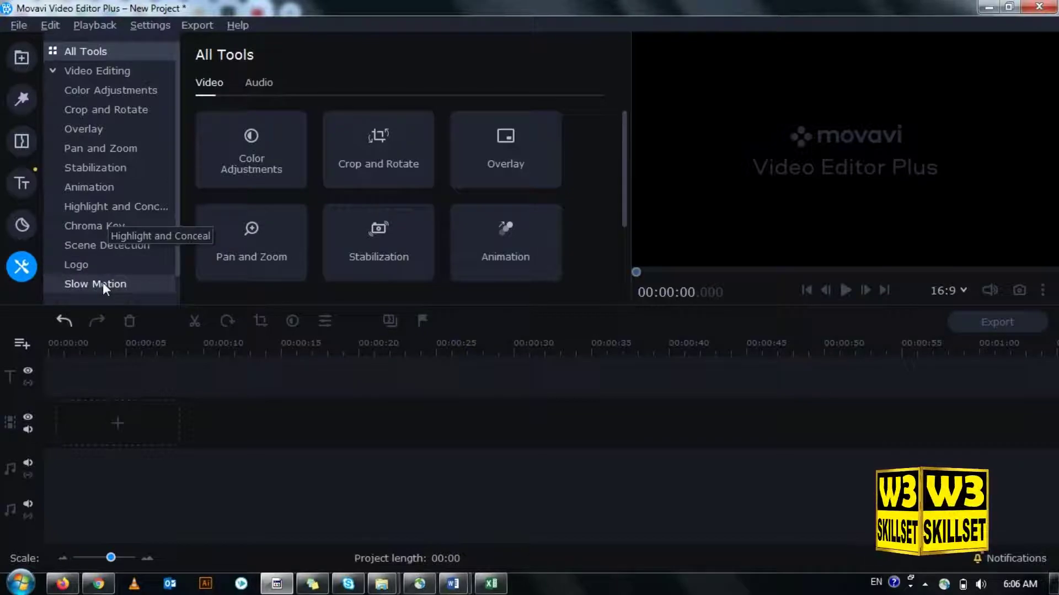
{"action": "left_click", "coordinate": [55, 65]}
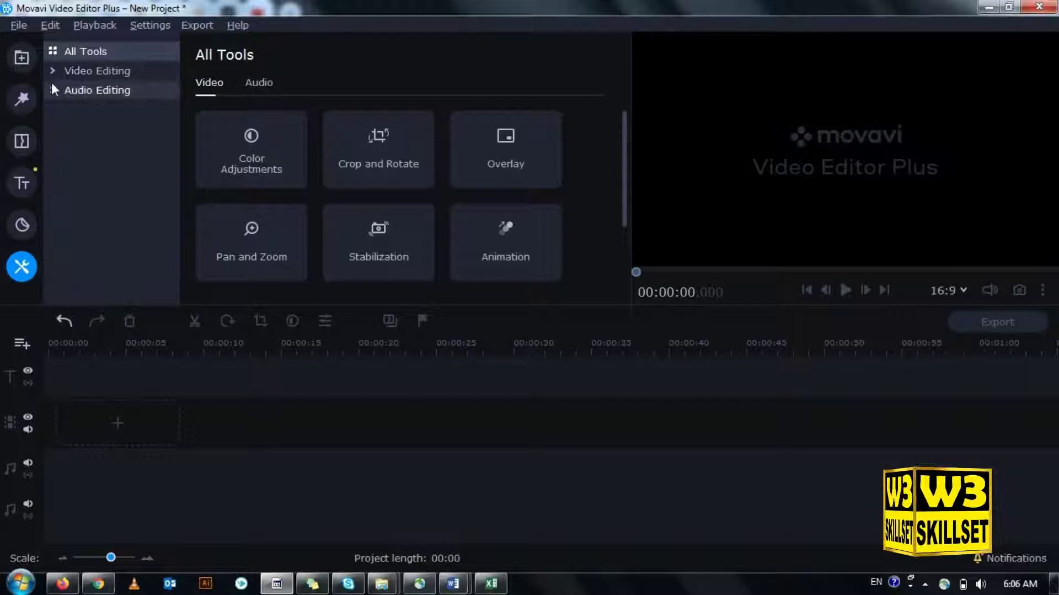
{"action": "left_click", "coordinate": [51, 84]}
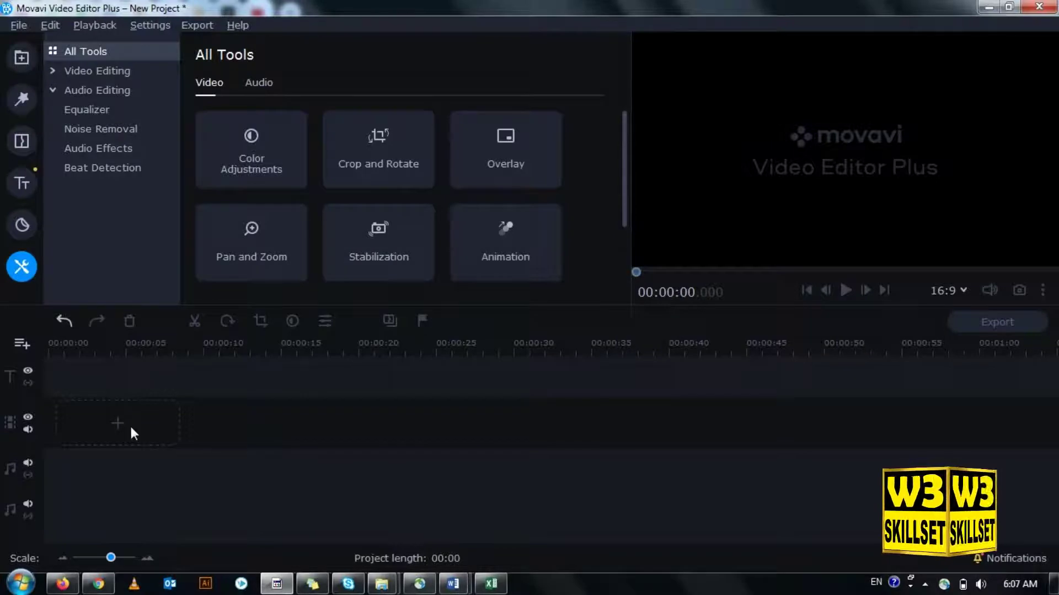
Step: Look at the Add Extra Track choices for the video track and open the options of the first music track
{"action": "right_click", "coordinate": [39, 422]}
{"action": "mouse_move", "coordinate": [87, 433]}
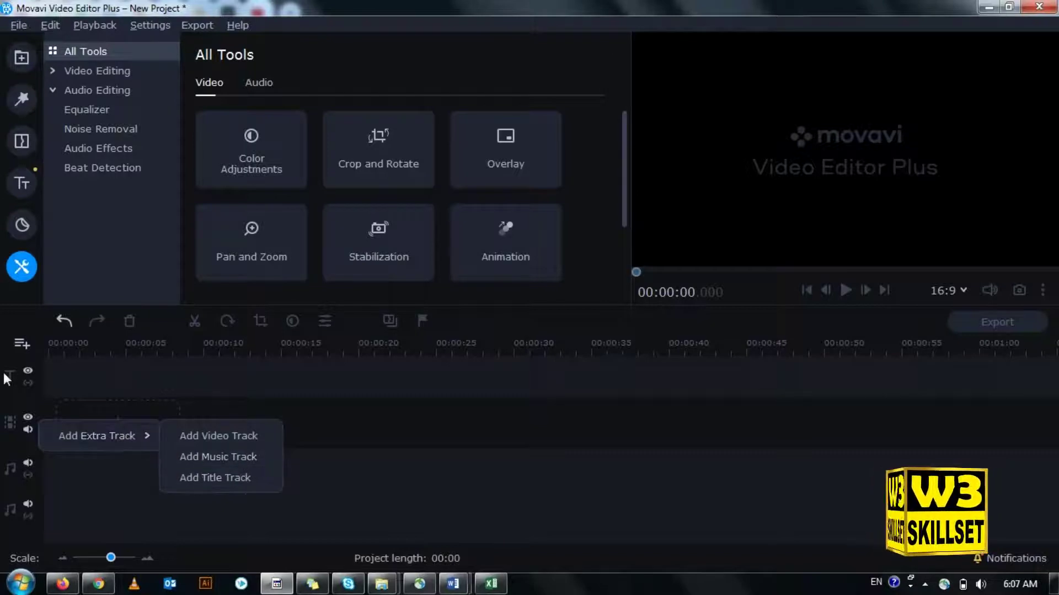
{"action": "left_click", "coordinate": [88, 373]}
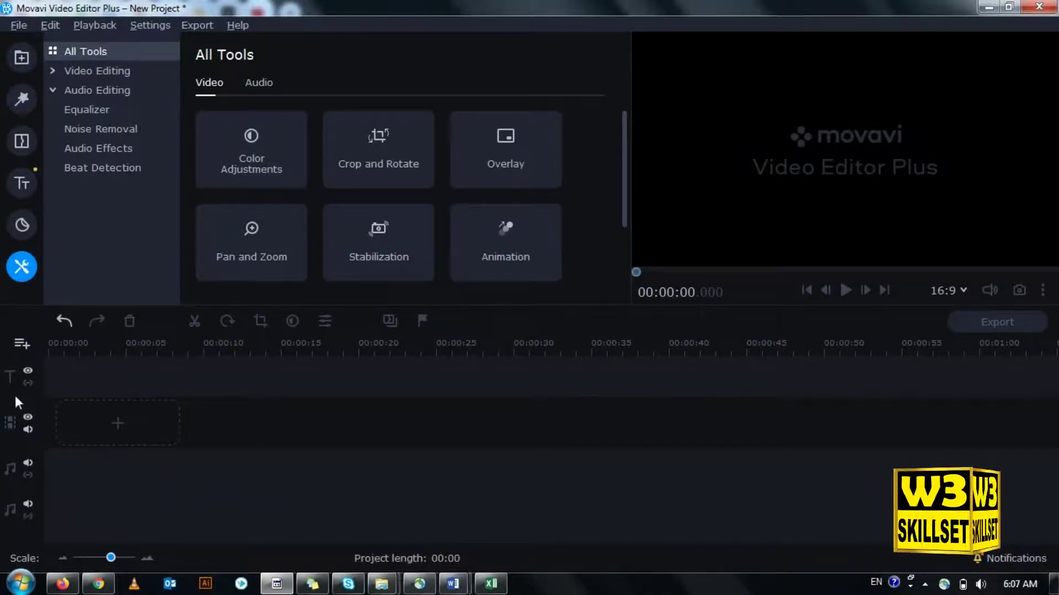
{"action": "right_click", "coordinate": [8, 456]}
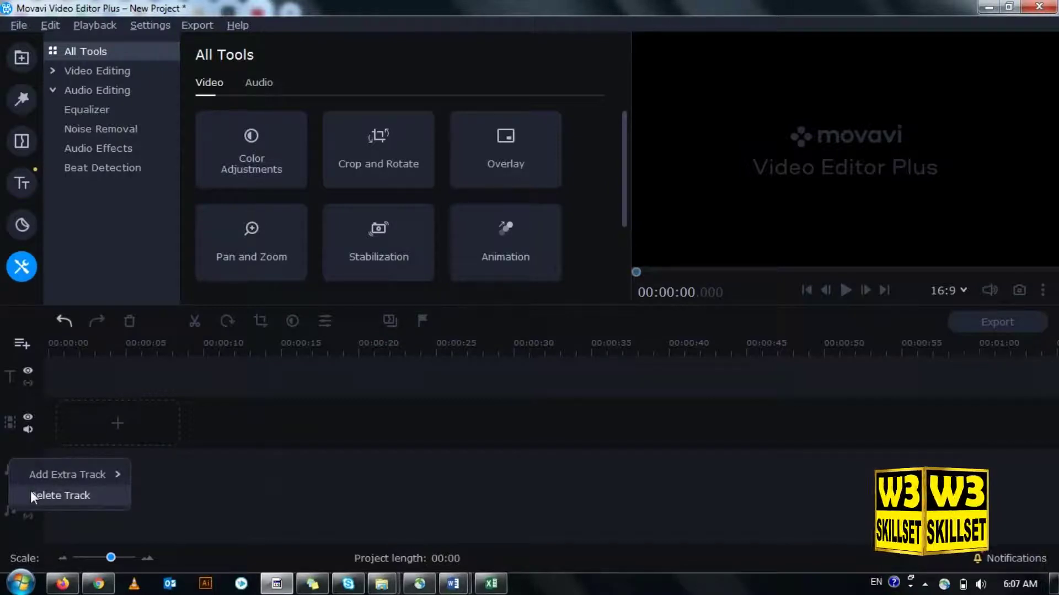